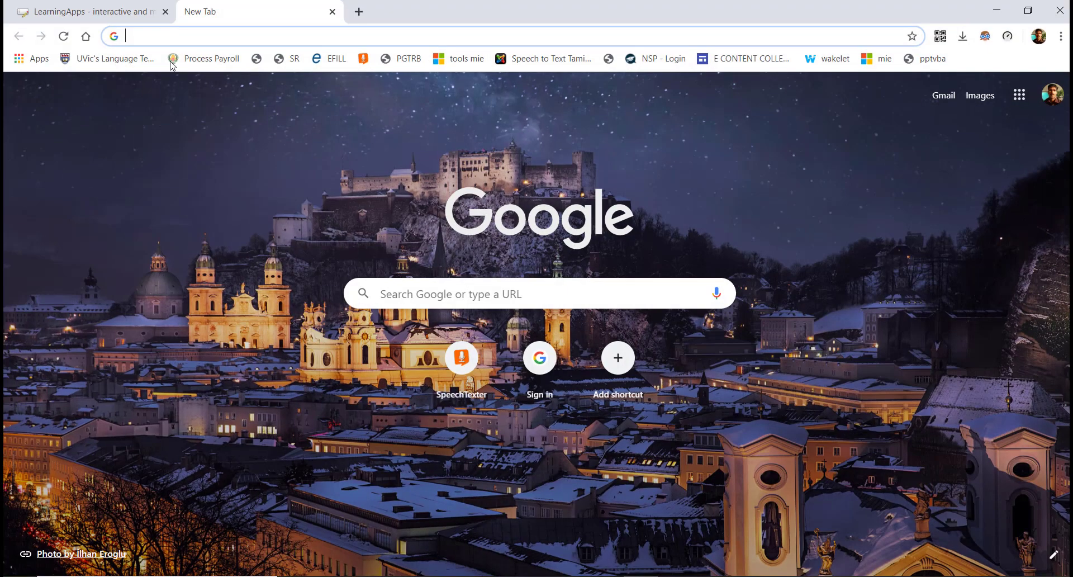
- Go to the Google homepage from the address bar
{"action": "type", "text": "lea"}
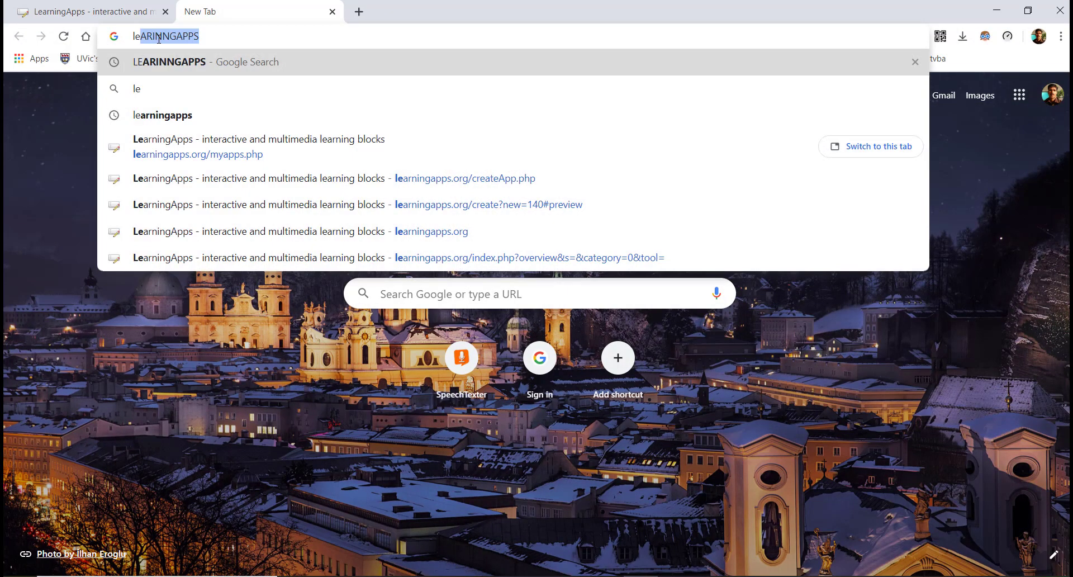
{"action": "key", "text": "BackSpace"}
{"action": "key", "text": "BackSpace"}
{"action": "key", "text": "BackSpace"}
{"action": "key", "text": "BackSpace"}
{"action": "type", "text": "google.co.in"}
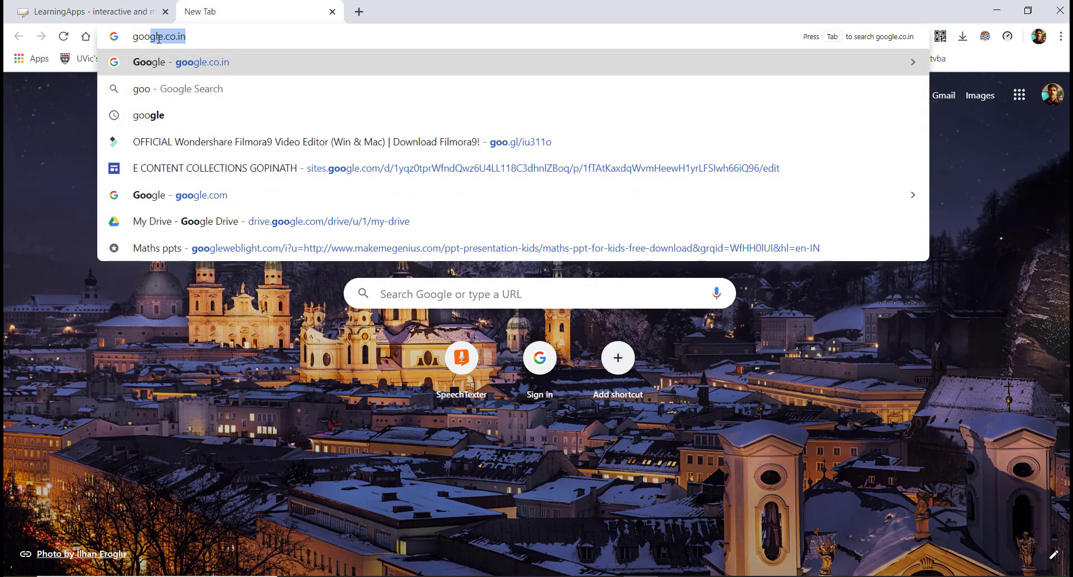
{"action": "key", "text": "Return"}
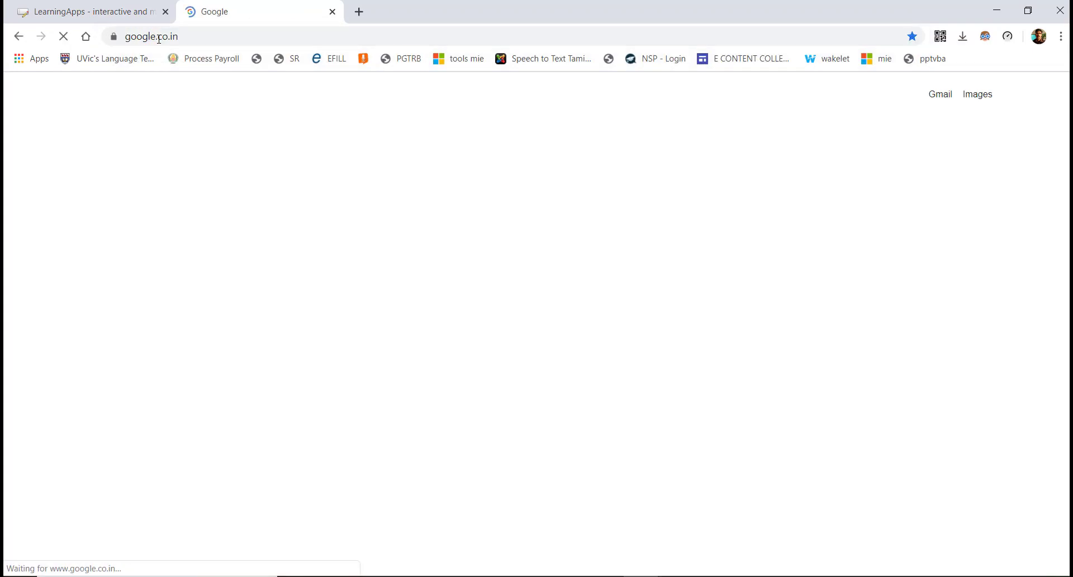
- Search 'learning apps', refine it to 'learningapps', and open the LearningApps.org result
{"action": "type", "text": "lea"}
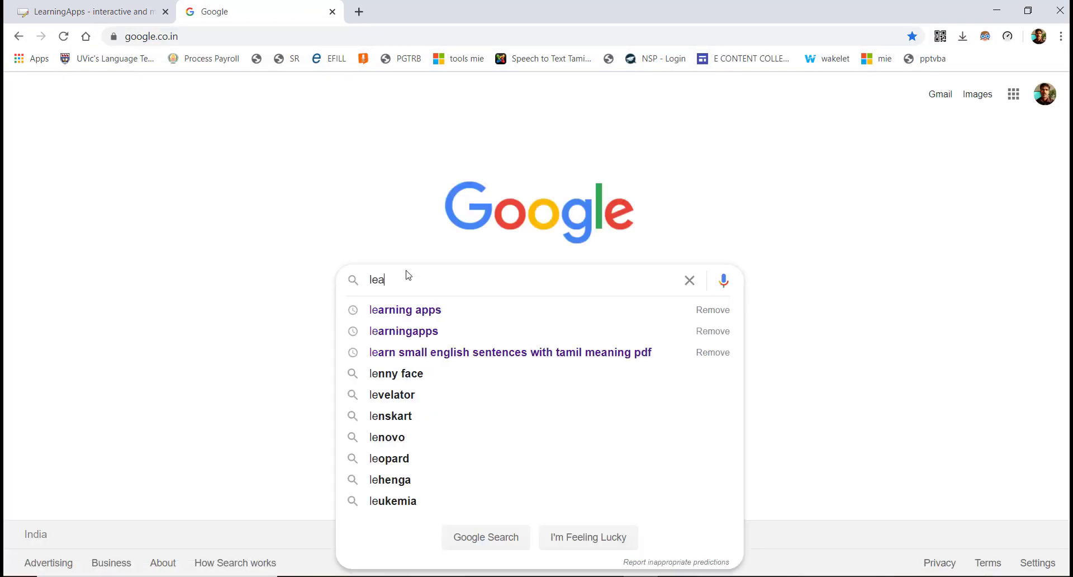
{"action": "type", "text": "rning"}
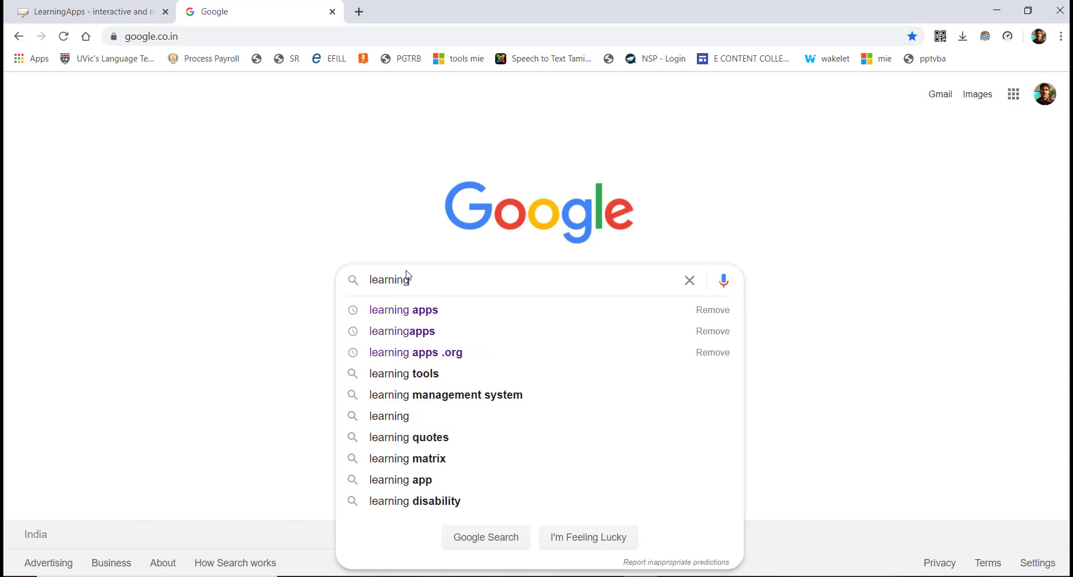
{"action": "left_click", "coordinate": [412, 318]}
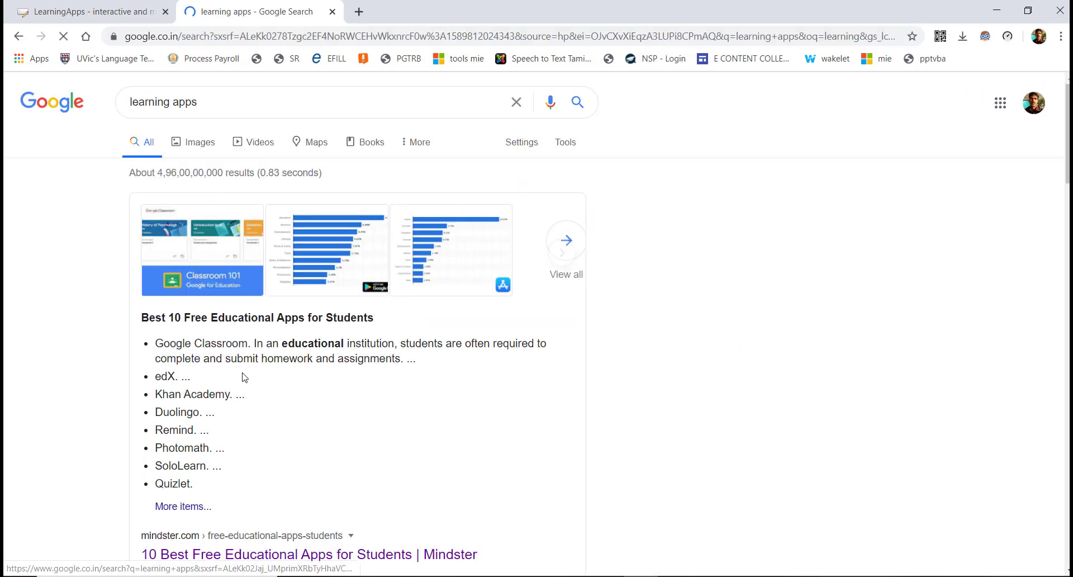
{"action": "left_click", "coordinate": [175, 103]}
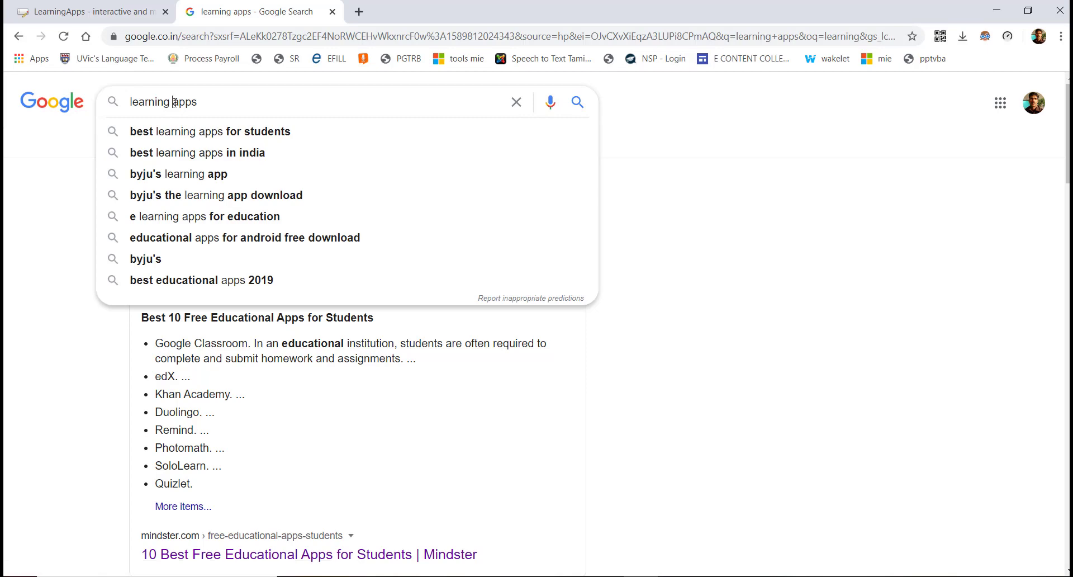
{"action": "key", "text": "BackSpace"}
{"action": "key", "text": "Return"}
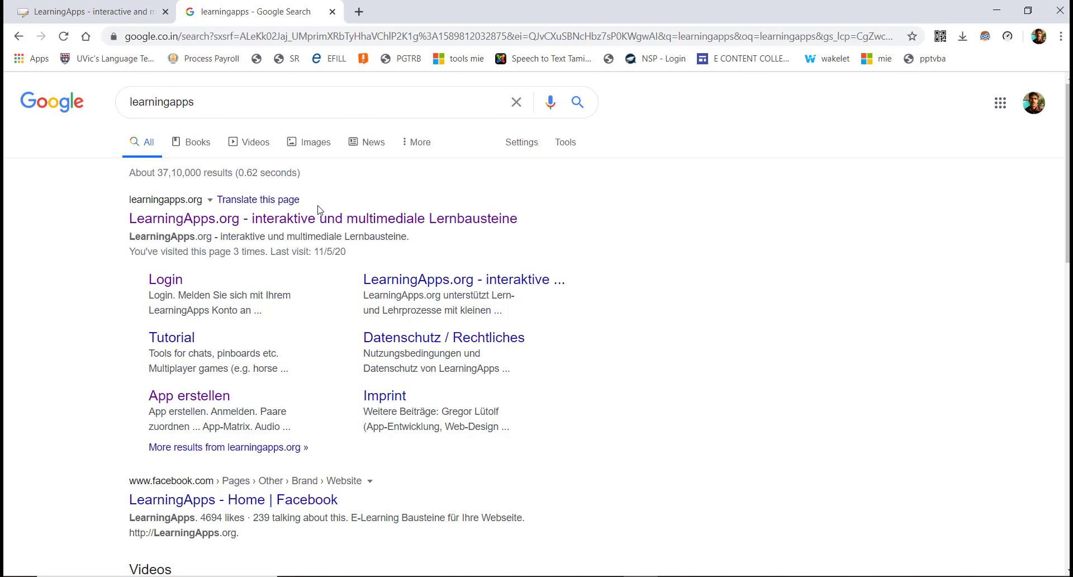
{"action": "left_click", "coordinate": [304, 219]}
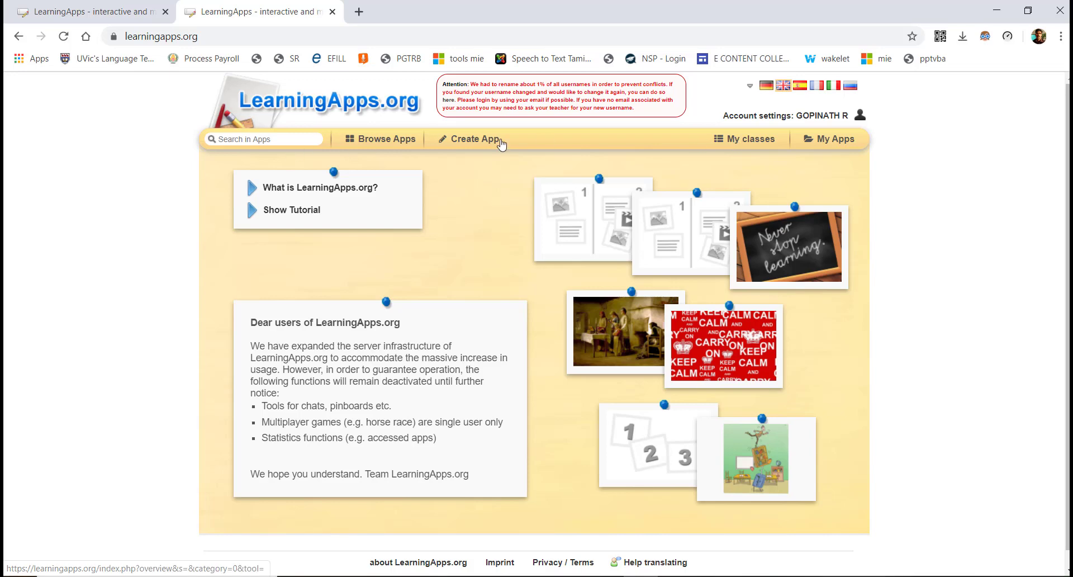
- Go to My Apps and open the MATCHING ALPHABETS S,T,U,V,W,X,Y,Z tile
{"action": "left_click", "coordinate": [827, 142]}
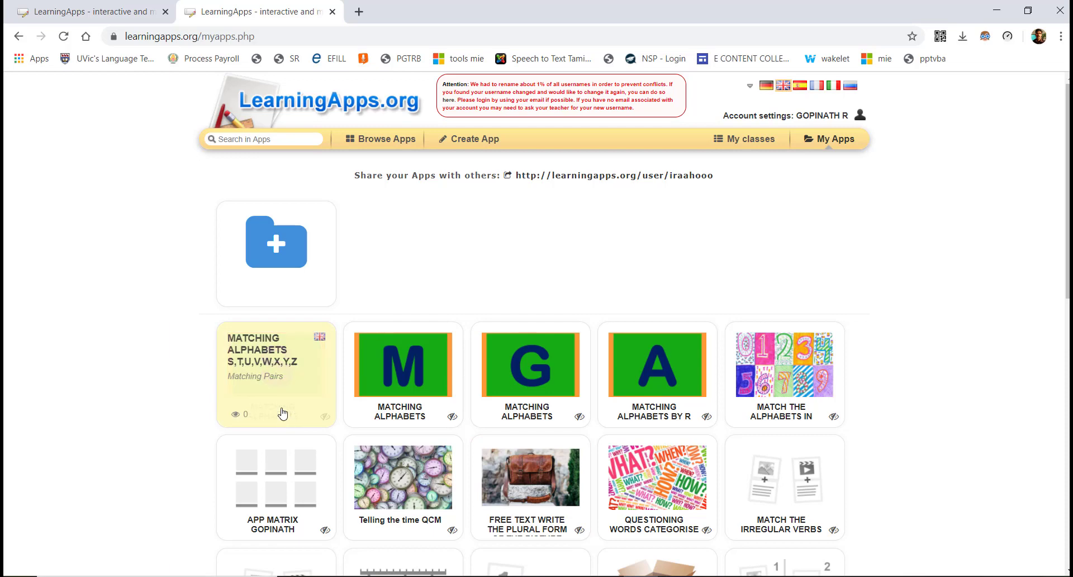
{"action": "mouse_move", "coordinate": [299, 374]}
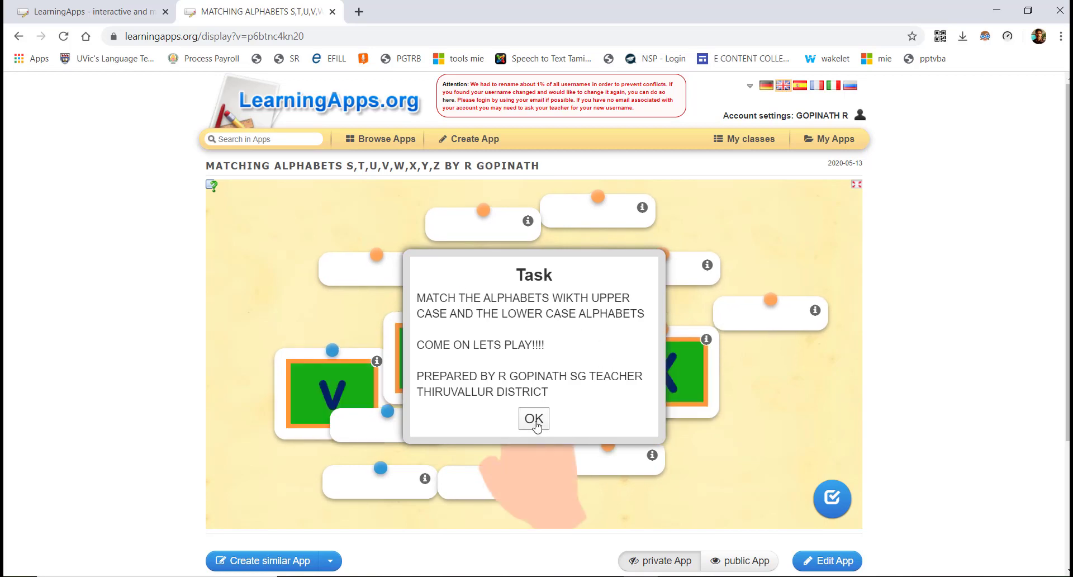
- Start the game and pair V with v, arranging the S, t, U, w, X and s cards
{"action": "left_click", "coordinate": [534, 420]}
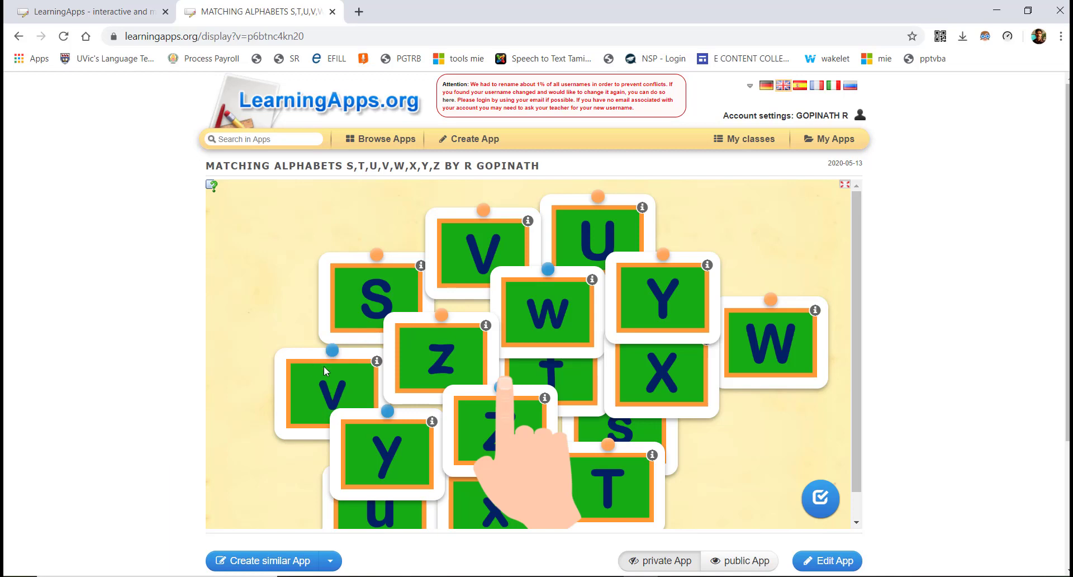
{"action": "left_click_drag", "start_coordinate": [324, 375], "coordinate": [280, 253]}
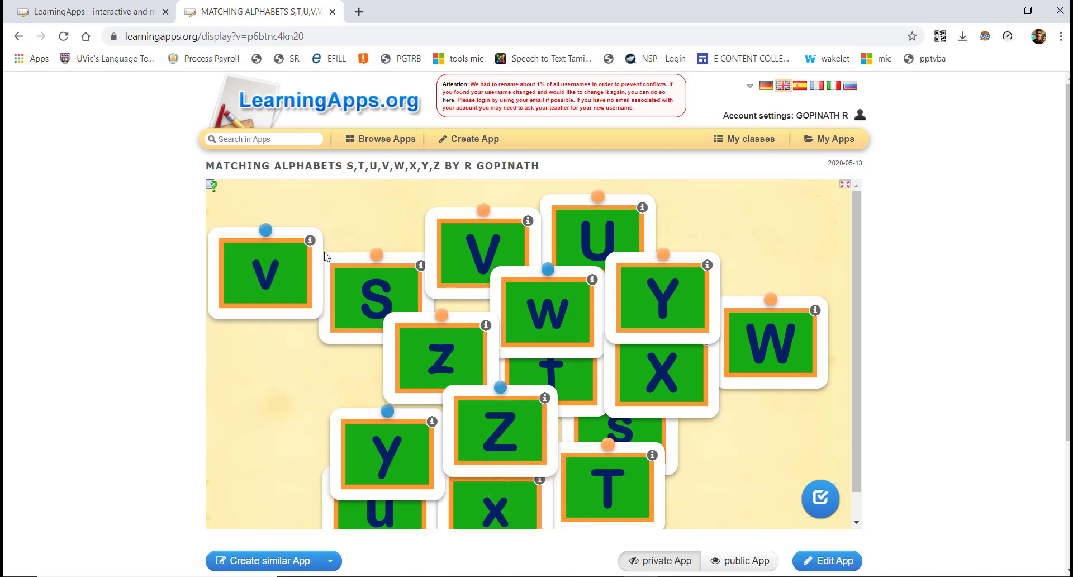
{"action": "left_click_drag", "start_coordinate": [496, 216], "coordinate": [238, 280]}
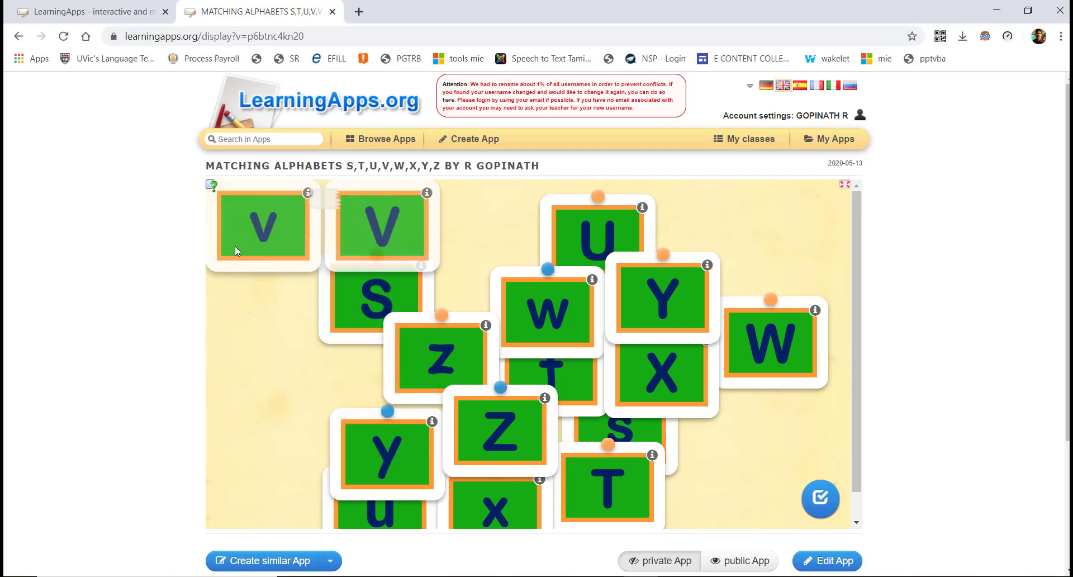
{"action": "left_click_drag", "start_coordinate": [399, 309], "coordinate": [553, 311]}
{"action": "left_click_drag", "start_coordinate": [605, 339], "coordinate": [332, 327]}
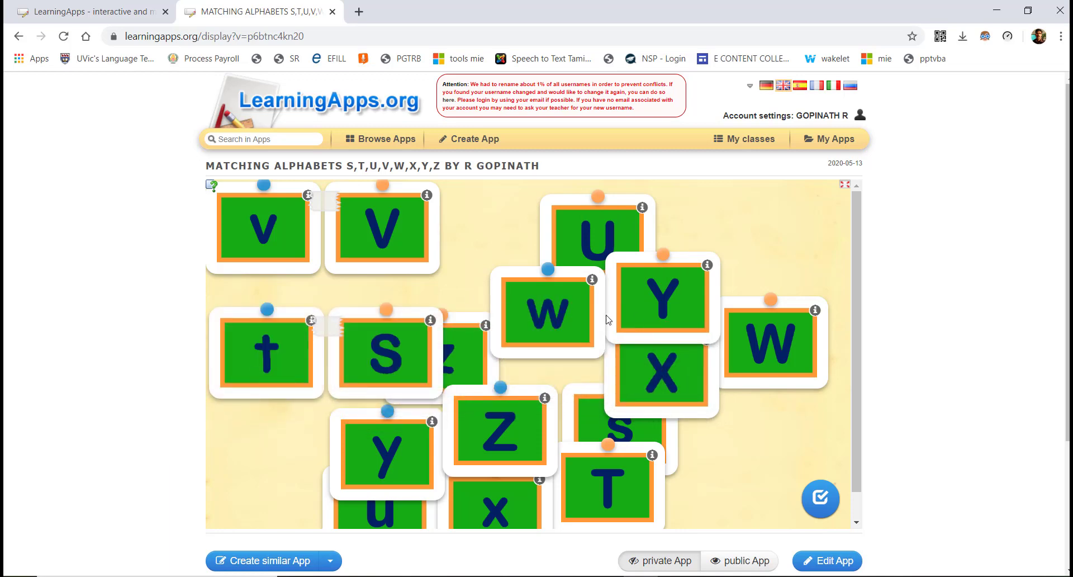
{"action": "left_click_drag", "start_coordinate": [583, 318], "coordinate": [598, 246]}
{"action": "left_click_drag", "start_coordinate": [686, 299], "coordinate": [786, 363]}
{"action": "left_click_drag", "start_coordinate": [676, 385], "coordinate": [611, 353]}
{"action": "left_click_drag", "start_coordinate": [611, 416], "coordinate": [627, 324]}
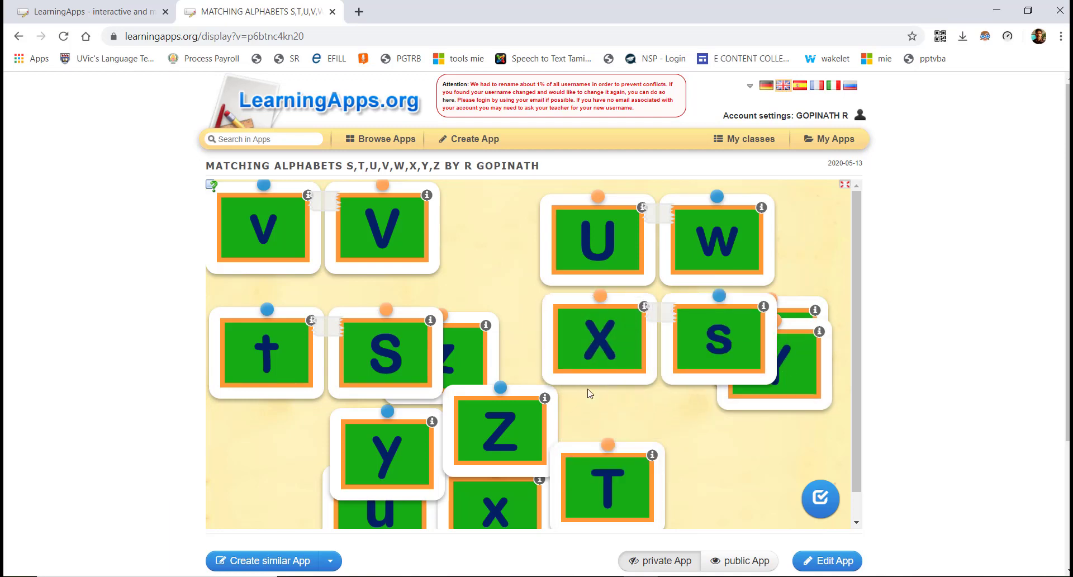
- Rearrange the Z, y, W and lowercase z cards beside x, and pair uppercase Y with u
{"action": "left_click_drag", "start_coordinate": [513, 450], "coordinate": [625, 421]}
{"action": "left_click_drag", "start_coordinate": [401, 461], "coordinate": [593, 491]}
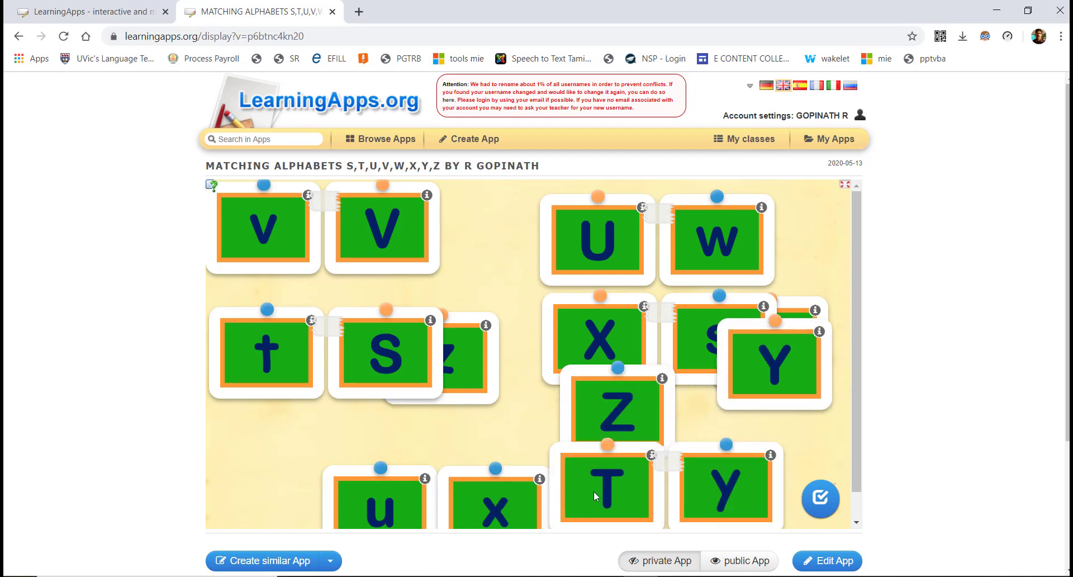
{"action": "left_click_drag", "start_coordinate": [567, 450], "coordinate": [705, 394]}
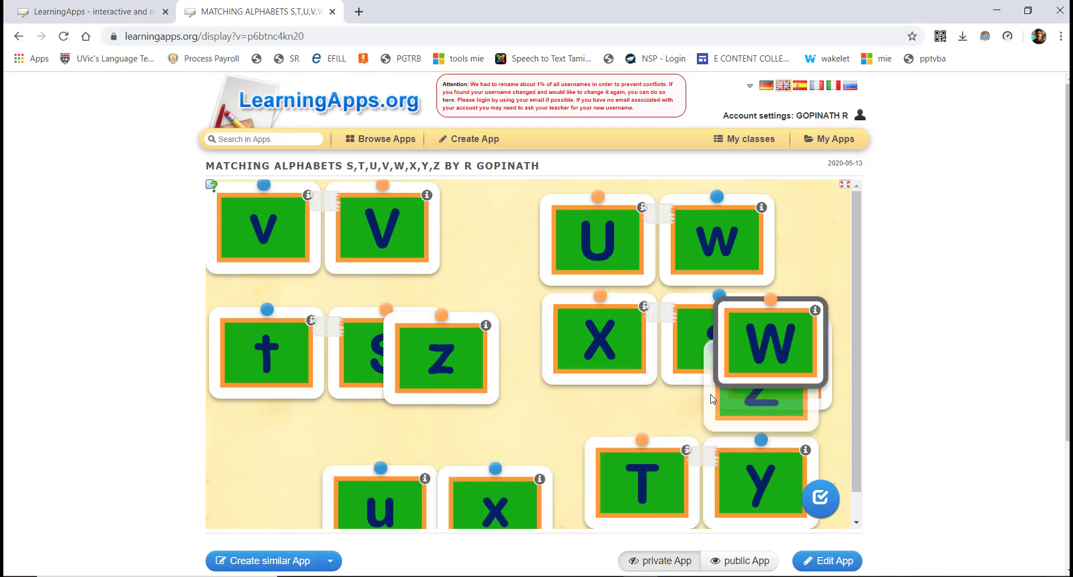
{"action": "left_click_drag", "start_coordinate": [759, 323], "coordinate": [397, 418]}
{"action": "left_click_drag", "start_coordinate": [476, 340], "coordinate": [547, 468]}
{"action": "left_click", "coordinate": [546, 467]}
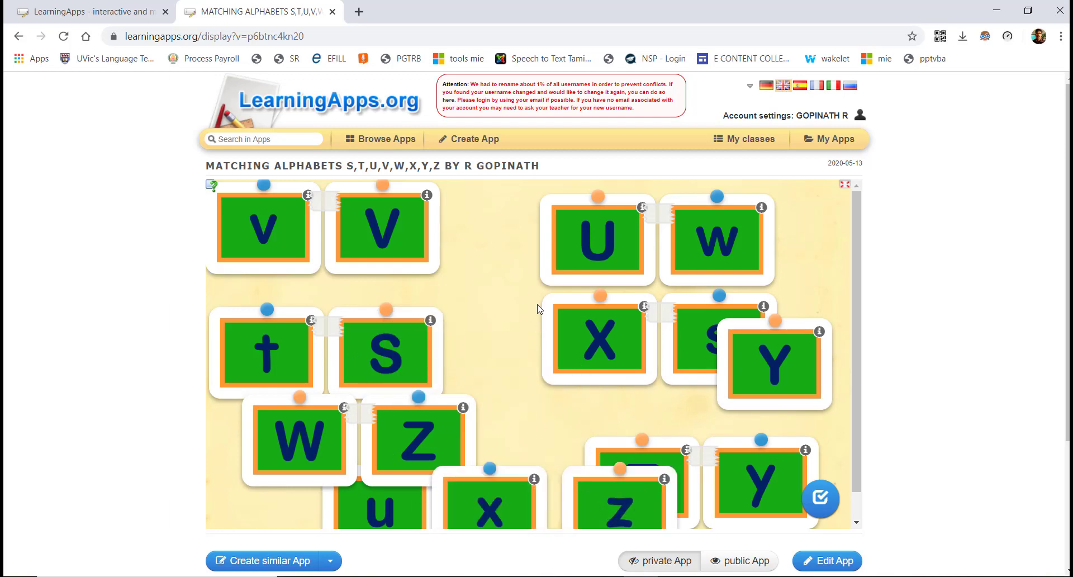
{"action": "left_click_drag", "start_coordinate": [577, 510], "coordinate": [483, 308]}
{"action": "left_click_drag", "start_coordinate": [749, 364], "coordinate": [334, 514]}
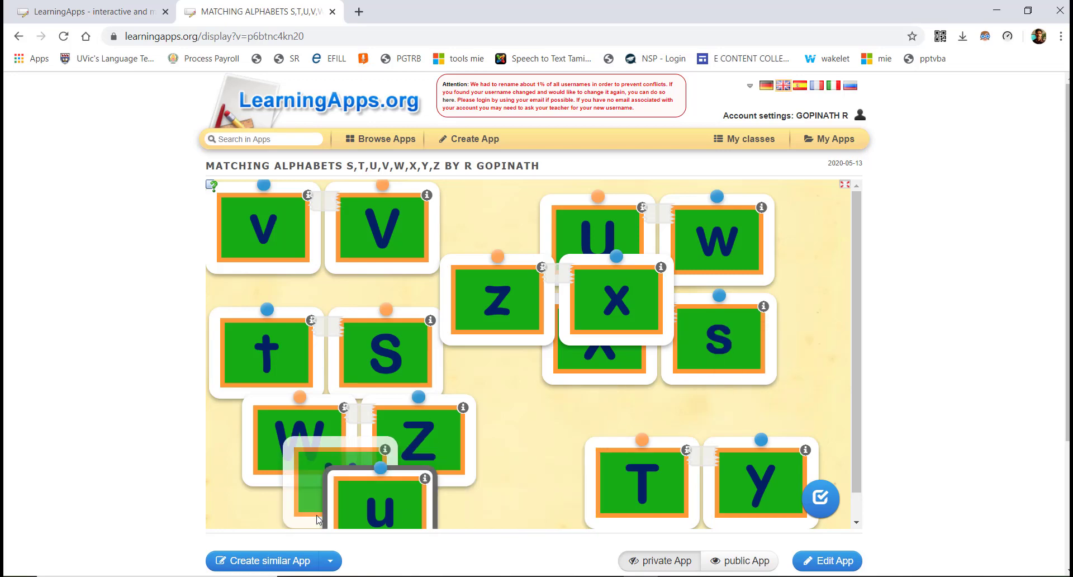
- Check the matched pairs, then select the app's web link
{"action": "left_click", "coordinate": [830, 500]}
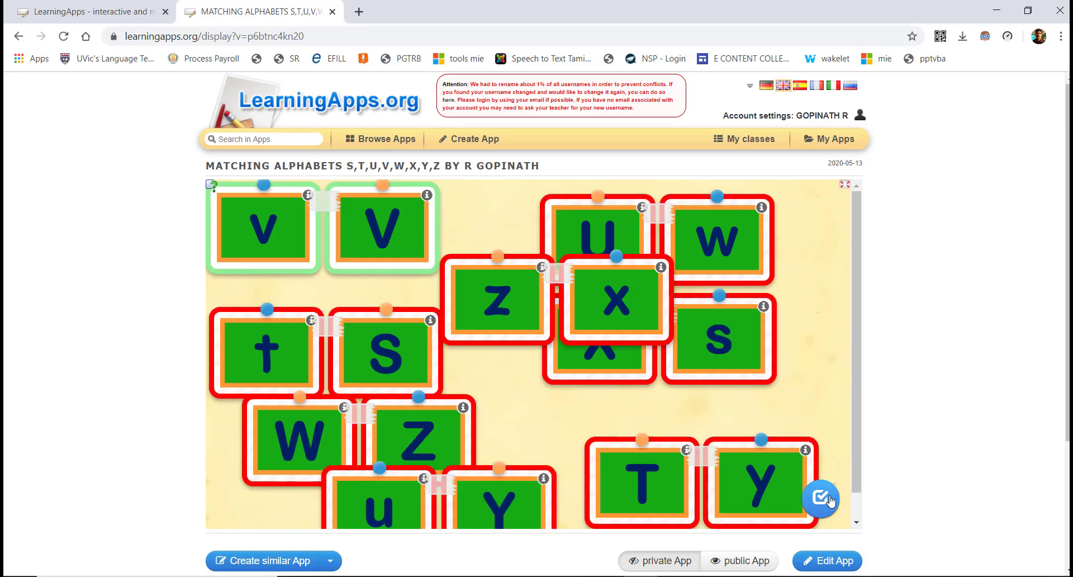
{"action": "scroll", "coordinate": [1050, 281], "scroll_direction": "down", "scroll_amount": 2}
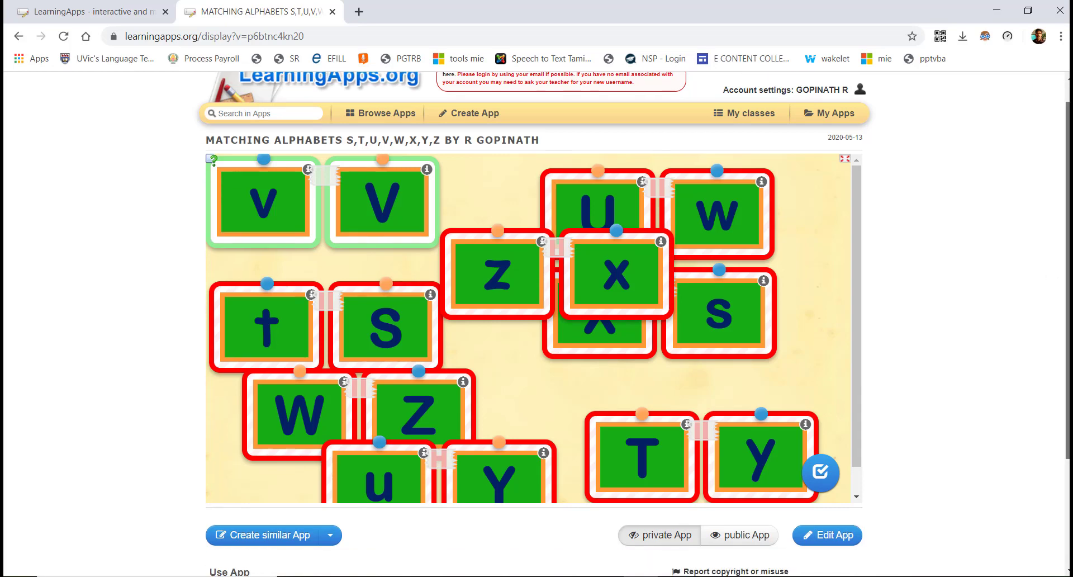
{"action": "scroll", "coordinate": [325, 488], "scroll_direction": "down", "scroll_amount": 2}
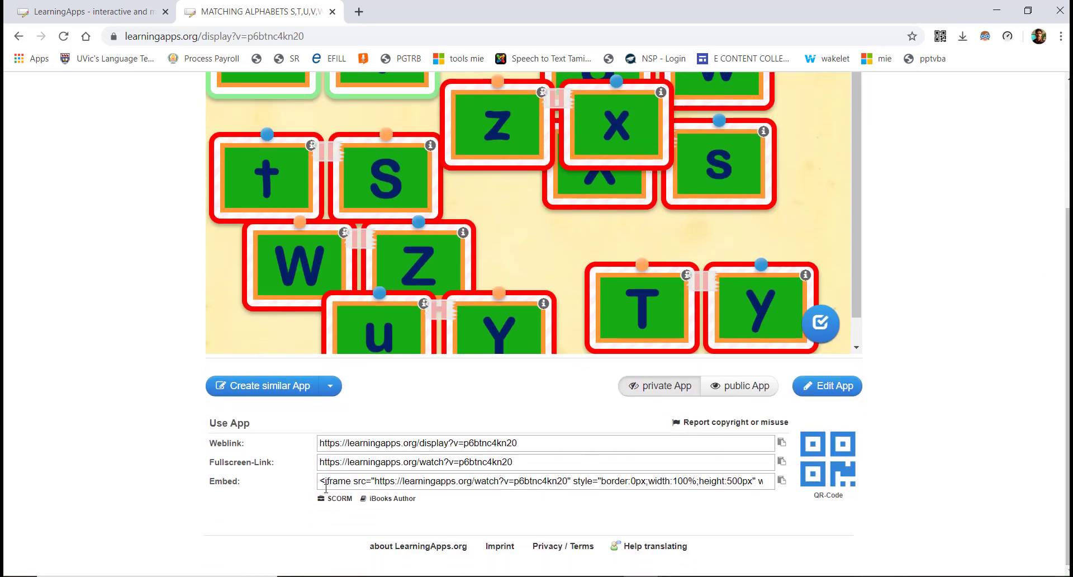
{"action": "left_click_drag", "start_coordinate": [526, 442], "coordinate": [669, 423]}
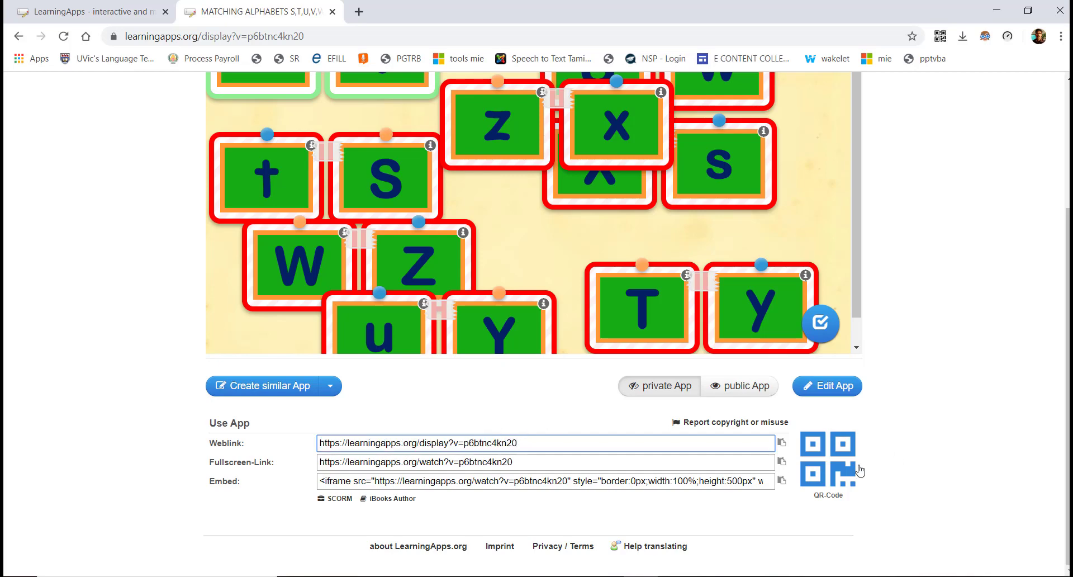
- Enlarge the app's QR code, start saving it as qrcode.png, then cancel
{"action": "left_click", "coordinate": [821, 471]}
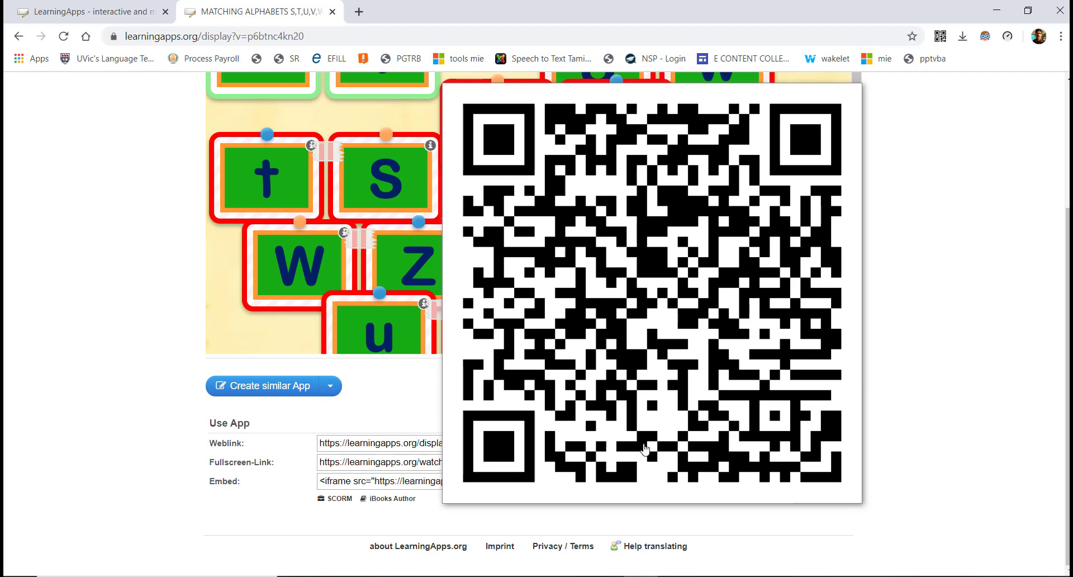
{"action": "right_click", "coordinate": [668, 351]}
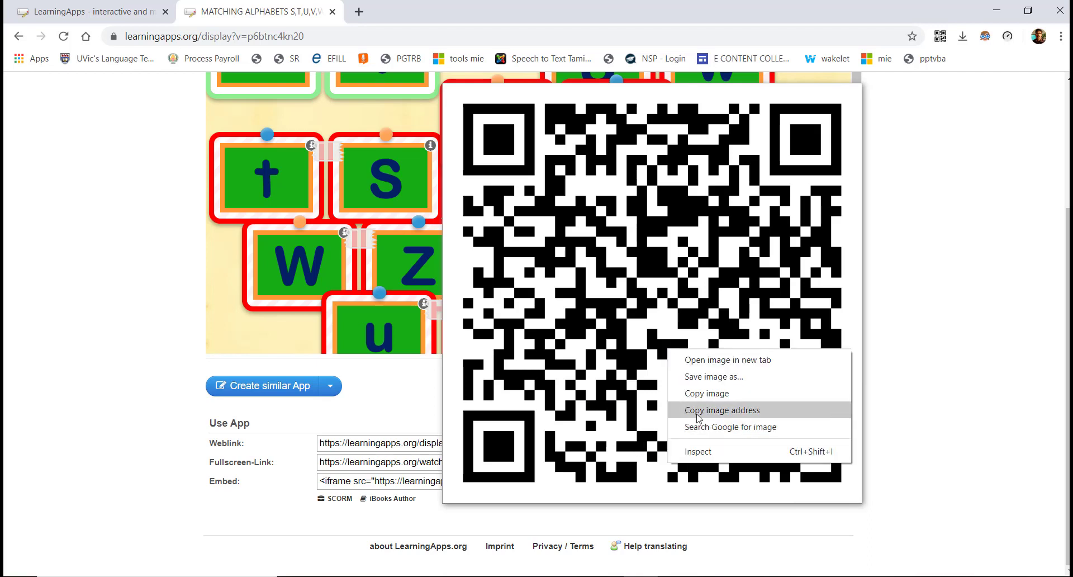
{"action": "left_click", "coordinate": [722, 377]}
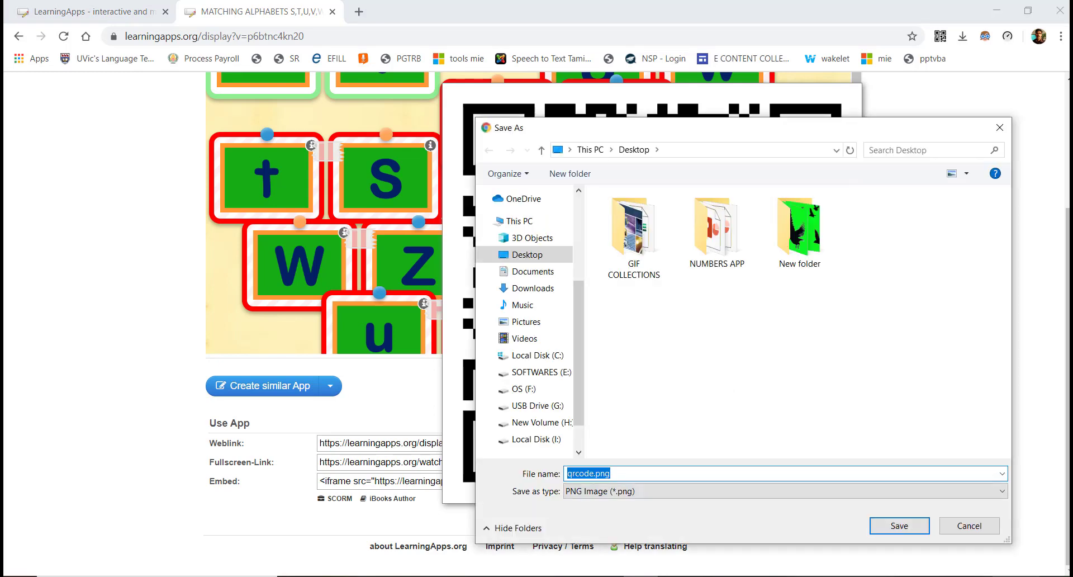
{"action": "left_click", "coordinate": [975, 528]}
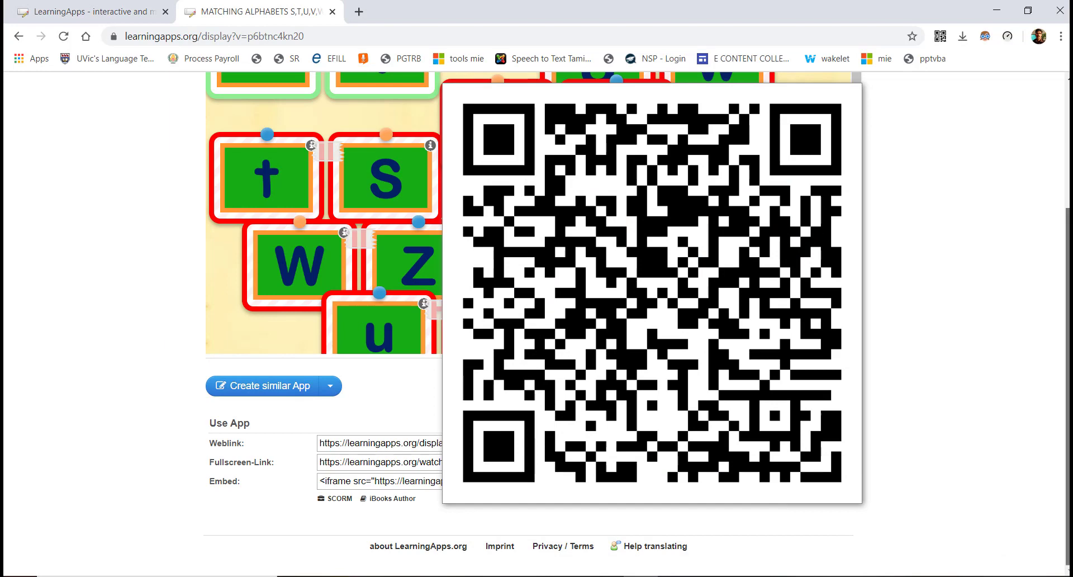
{"action": "scroll", "coordinate": [537, 324], "scroll_direction": "up", "scroll_amount": 3}
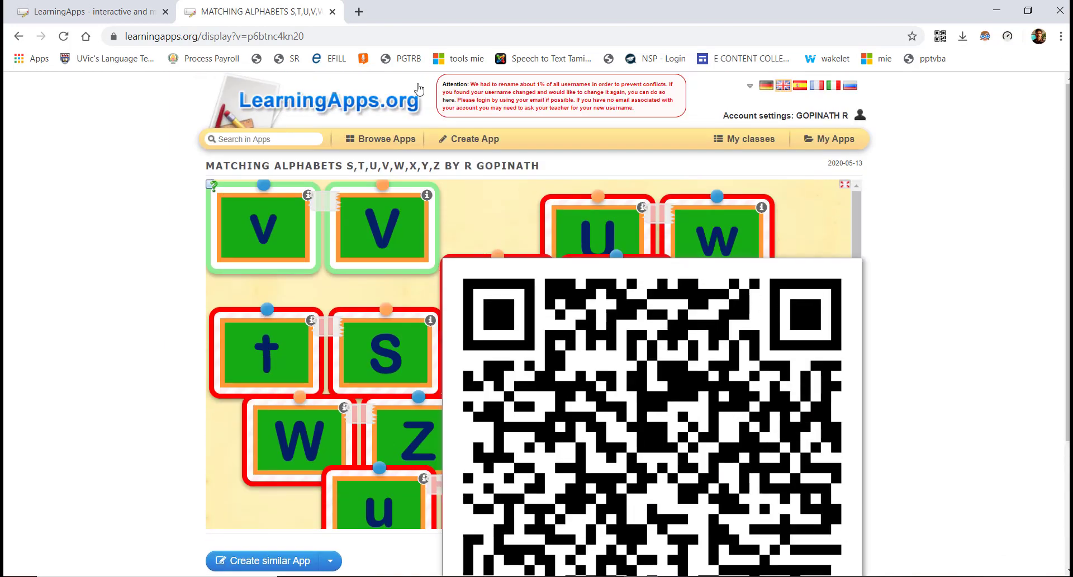
- Pick the Matching Pairs template under Create App and start a blank new app
{"action": "left_click", "coordinate": [478, 140]}
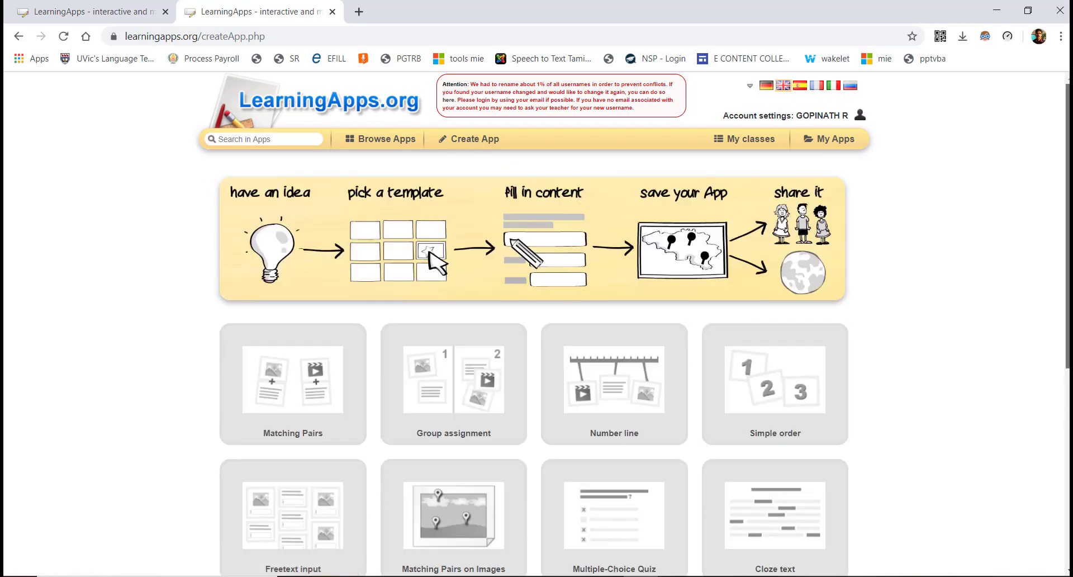
{"action": "scroll", "coordinate": [473, 148], "scroll_direction": "down", "scroll_amount": 3}
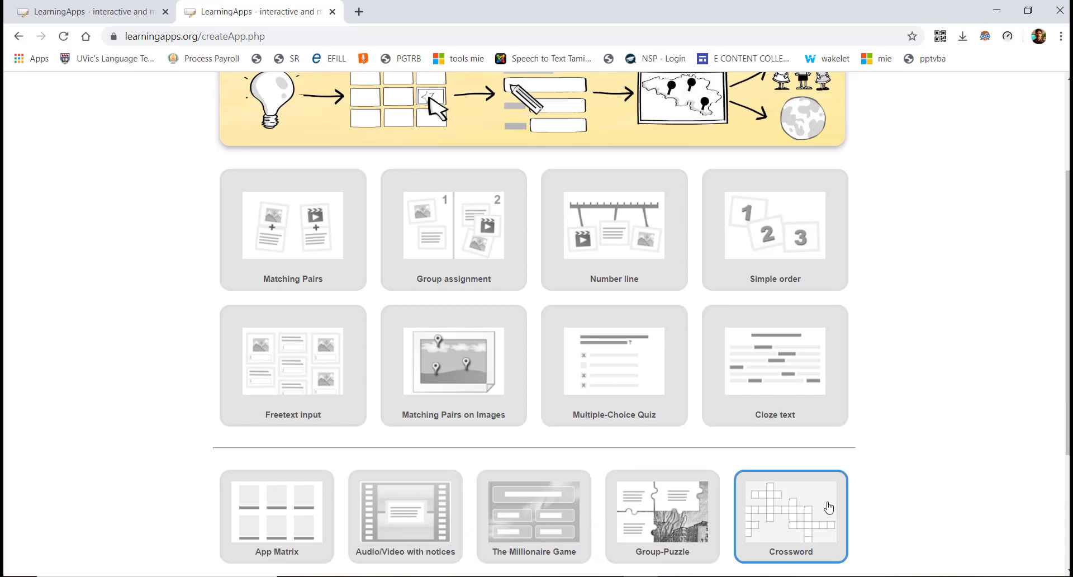
{"action": "left_click", "coordinate": [301, 250]}
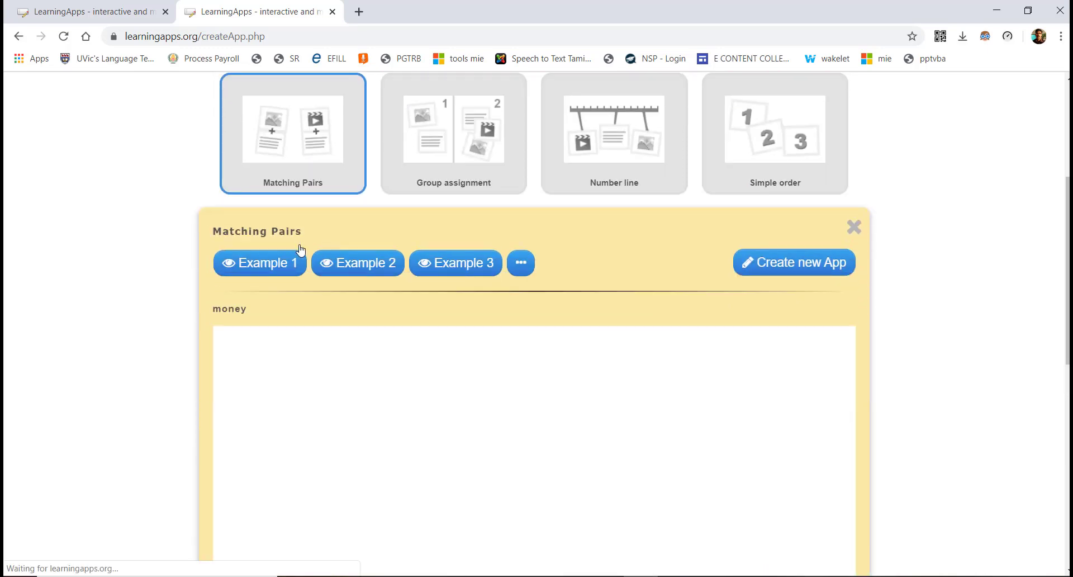
{"action": "left_click", "coordinate": [786, 267]}
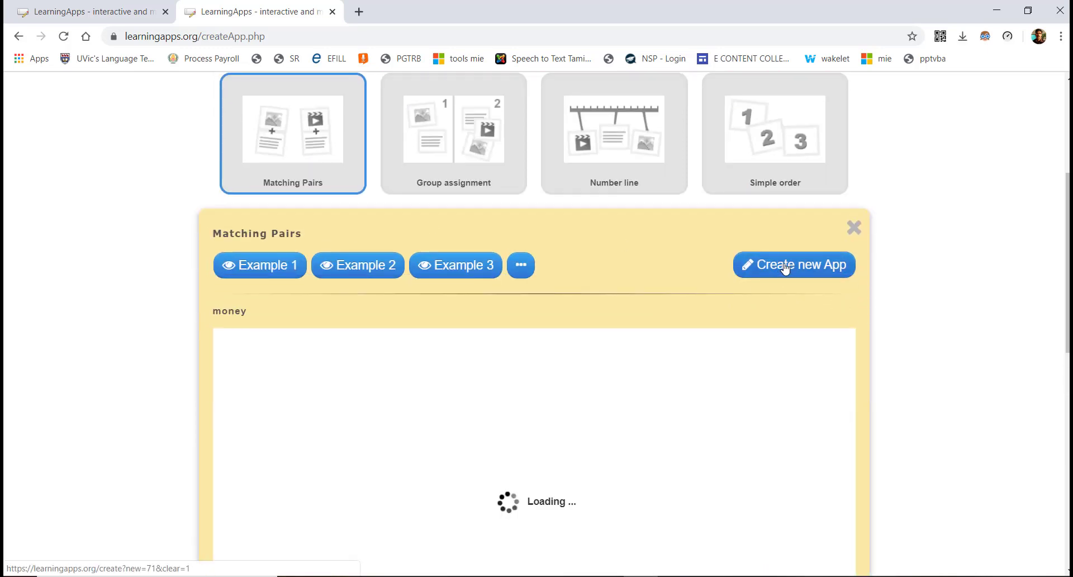
{"action": "left_click", "coordinate": [786, 267]}
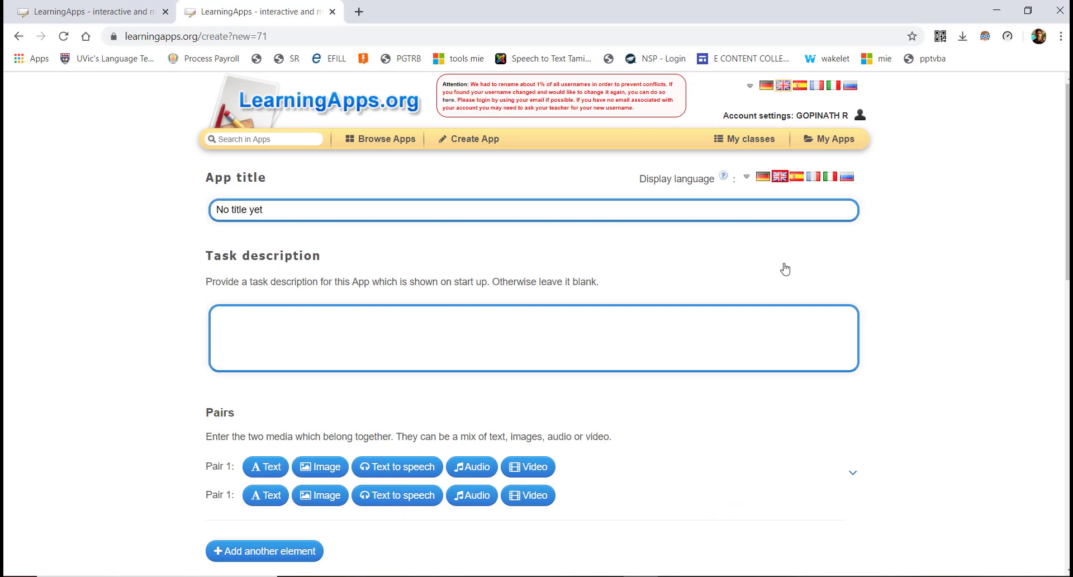
- Leave the blank form and open the MATCHING ALPHABETS S–Z app from My Apps for editing
{"action": "left_click", "coordinate": [270, 205]}
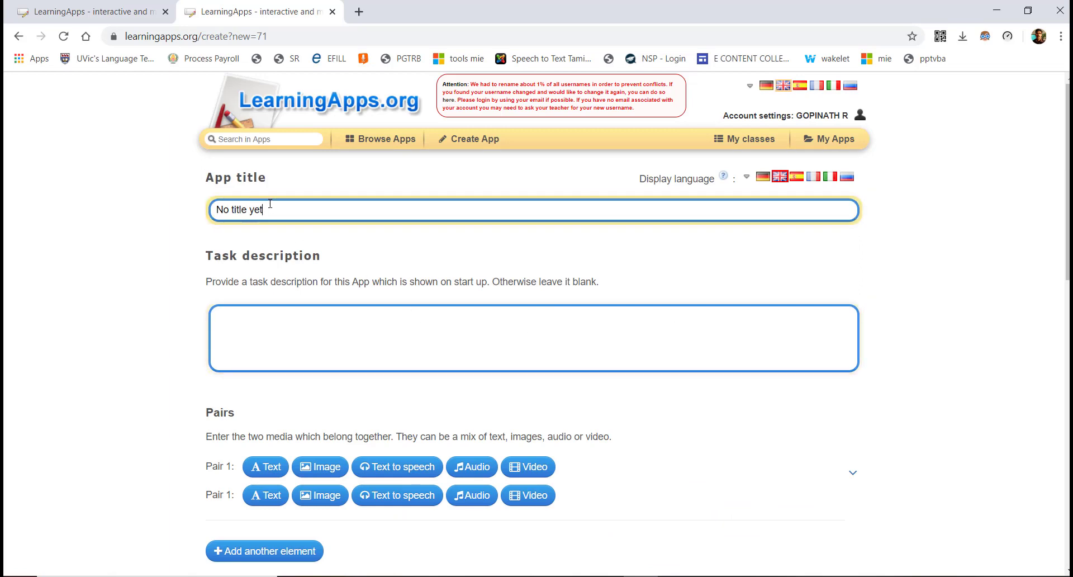
{"action": "triple_click", "coordinate": [270, 205]}
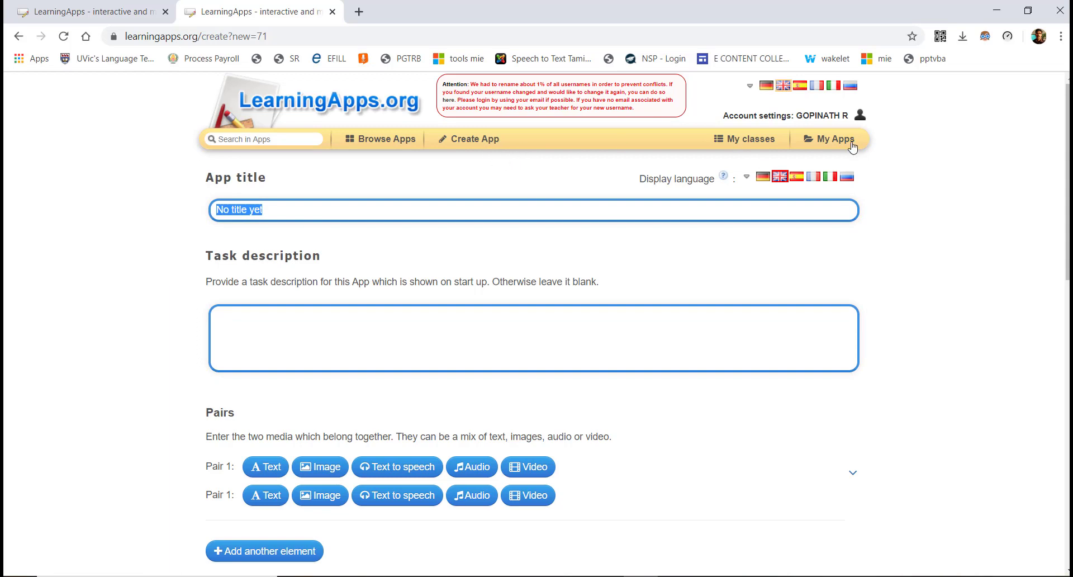
{"action": "left_click", "coordinate": [834, 141]}
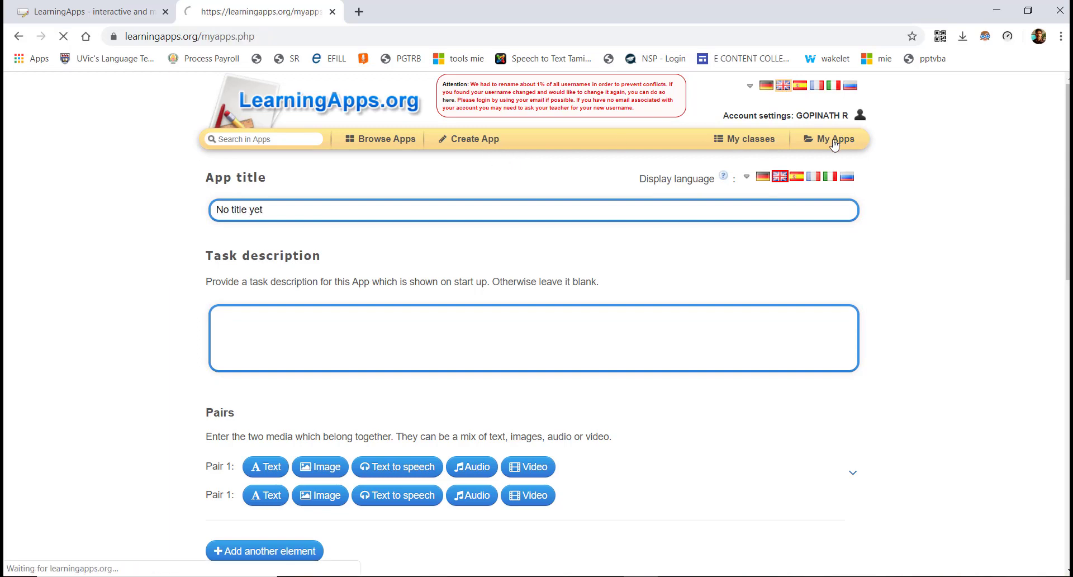
{"action": "mouse_move", "coordinate": [324, 407]}
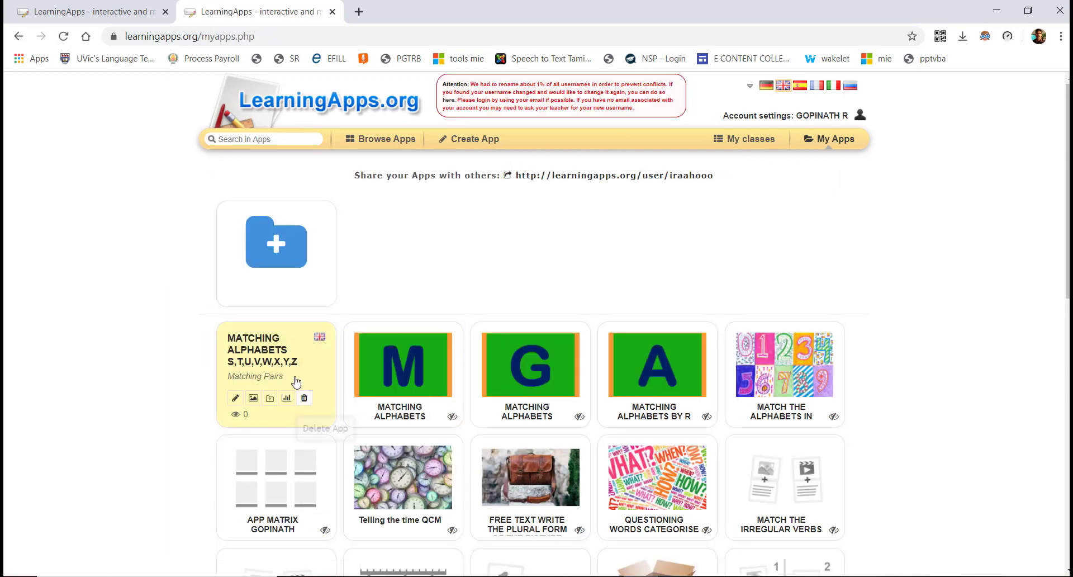
{"action": "left_click", "coordinate": [236, 399]}
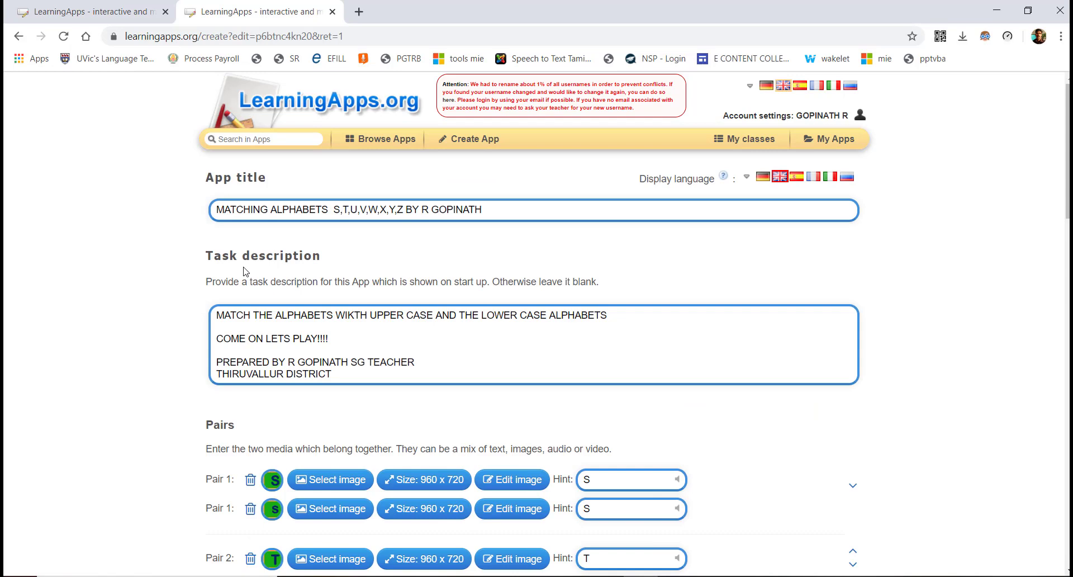
- Review the app's title and task description in the editor
{"action": "left_click", "coordinate": [522, 209]}
{"action": "left_click", "coordinate": [237, 334]}
{"action": "left_click", "coordinate": [431, 370]}
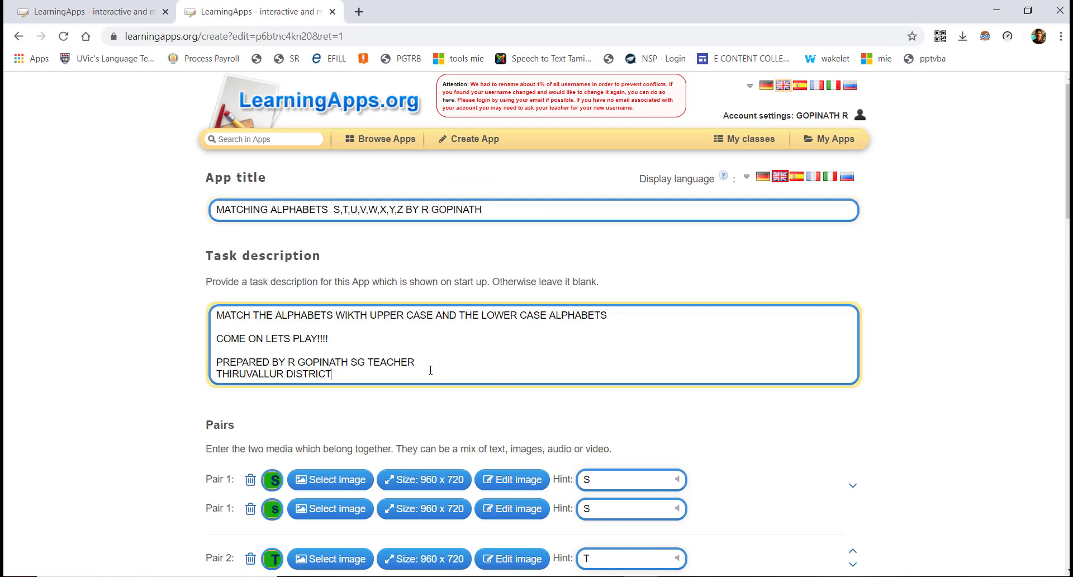
{"action": "scroll", "coordinate": [431, 370], "scroll_direction": "down", "scroll_amount": 6}
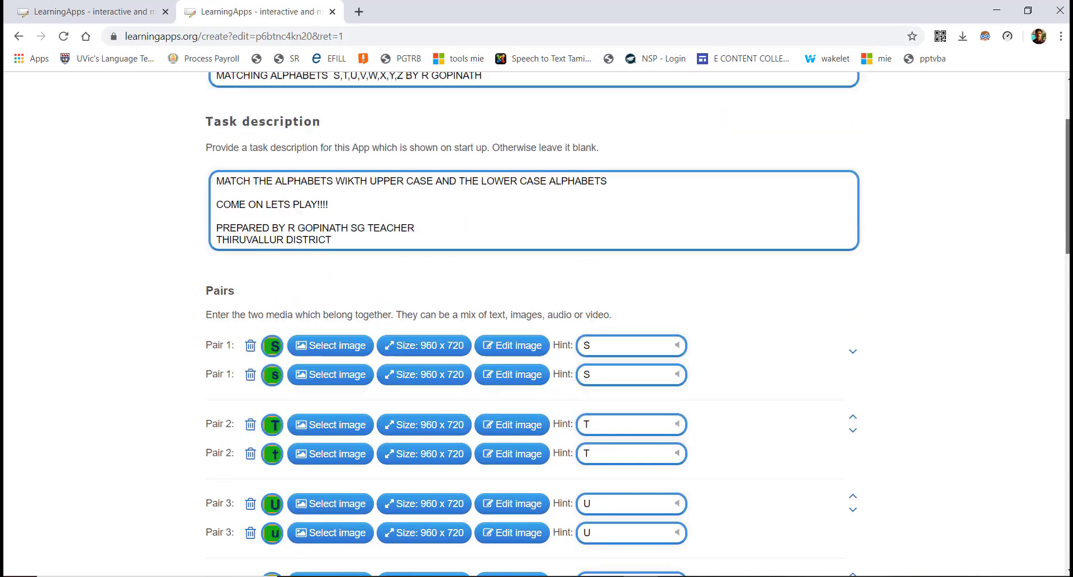
{"action": "scroll", "coordinate": [414, 176], "scroll_direction": "up", "scroll_amount": 1}
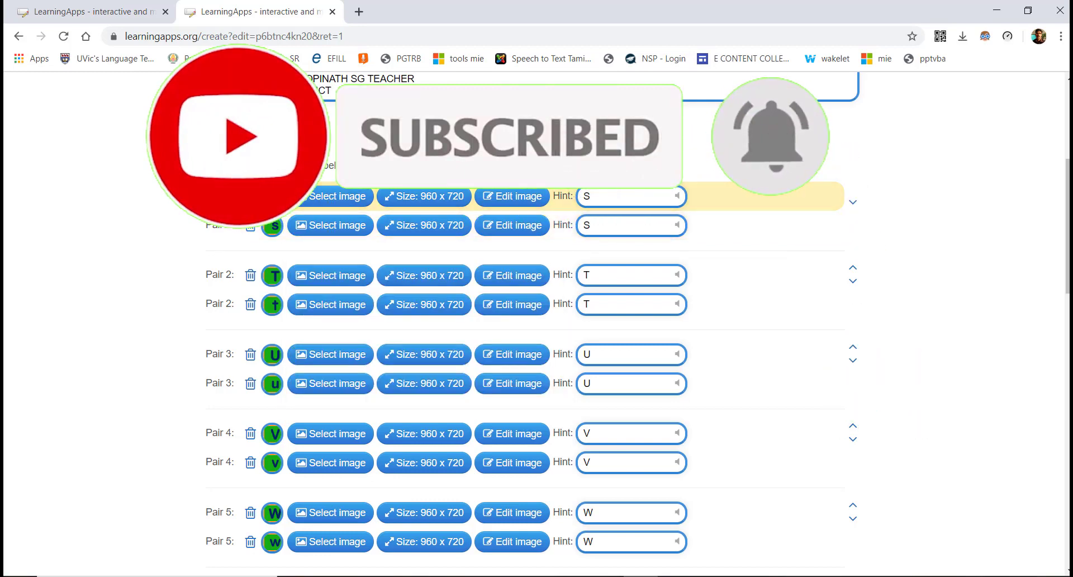
{"action": "mouse_move", "coordinate": [273, 226]}
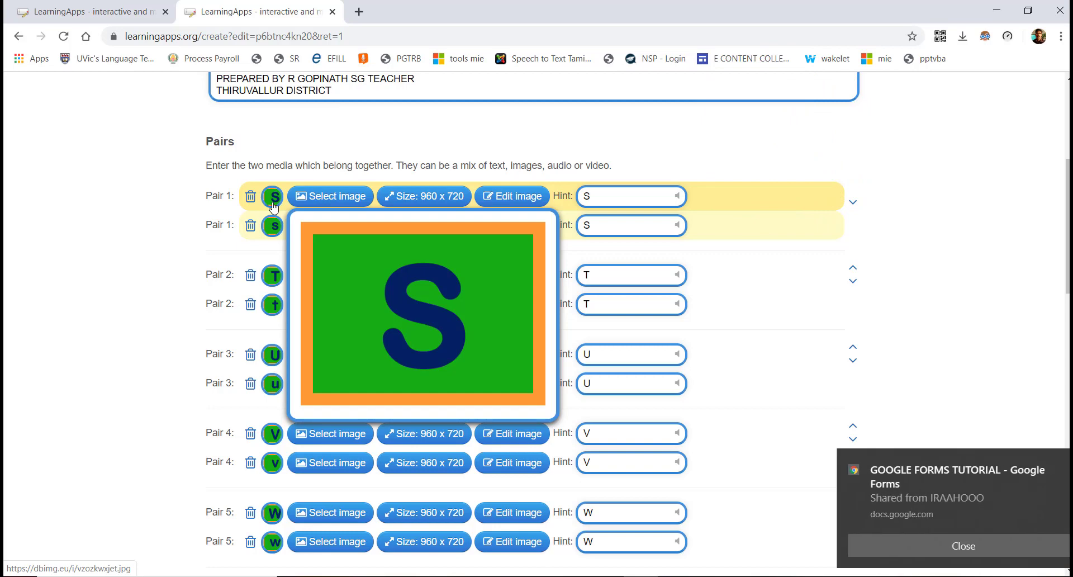
{"action": "left_click", "coordinate": [326, 198]}
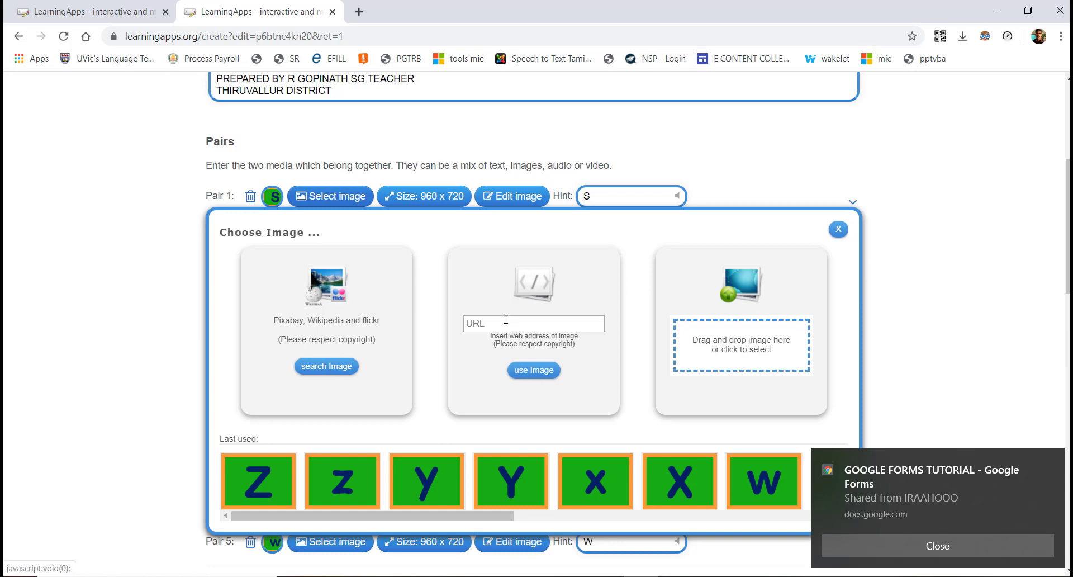
{"action": "left_click", "coordinate": [741, 345]}
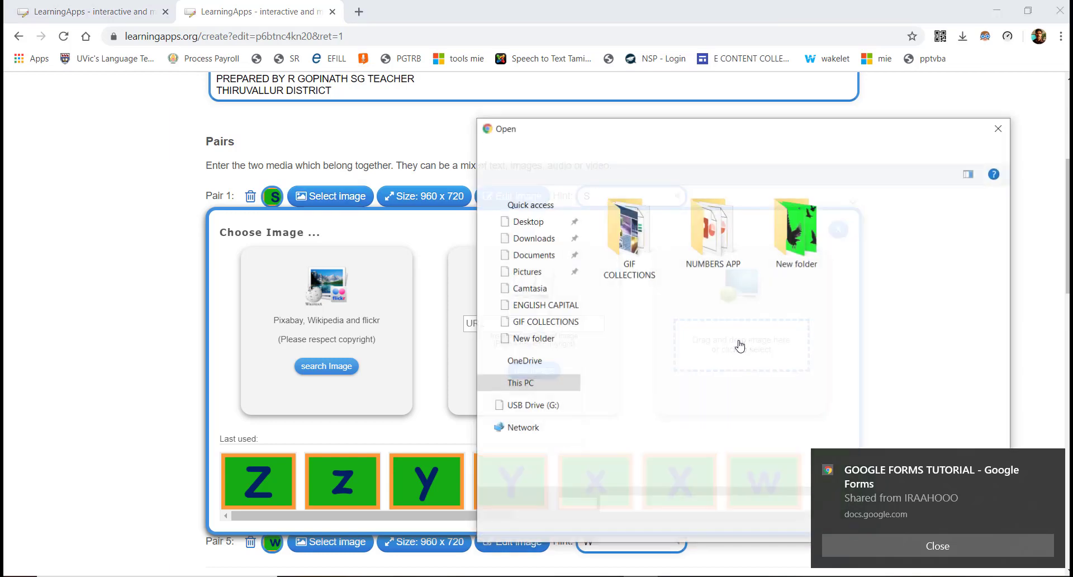
{"action": "left_click", "coordinate": [1000, 128]}
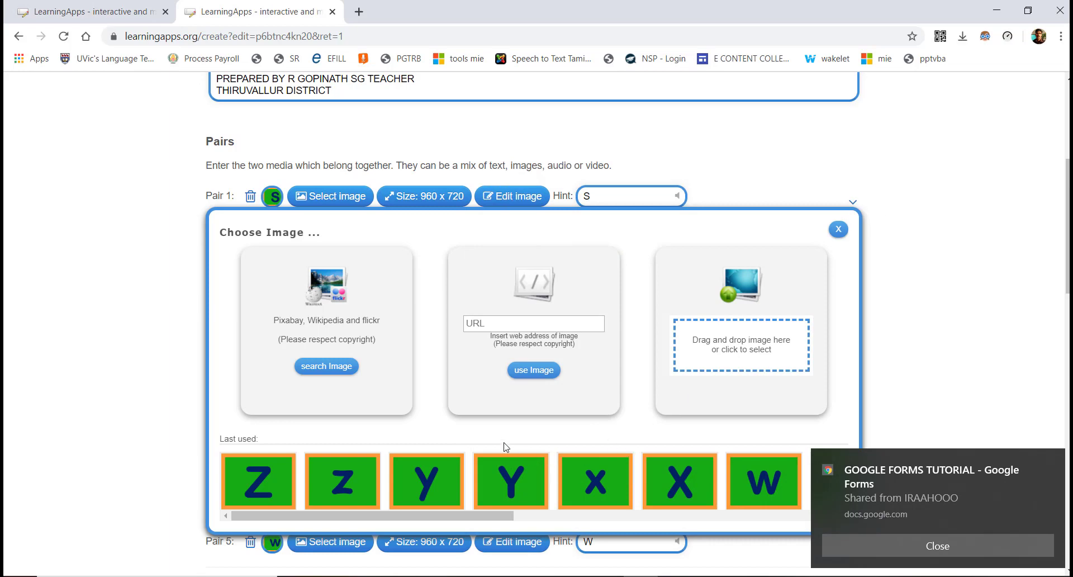
{"action": "left_click", "coordinate": [838, 230]}
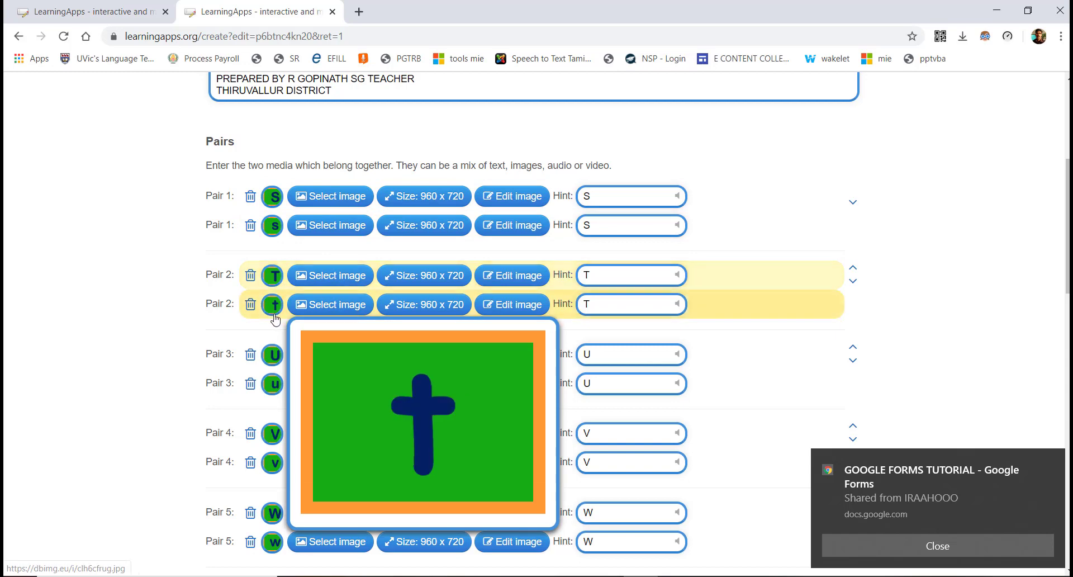
{"action": "mouse_move", "coordinate": [269, 360]}
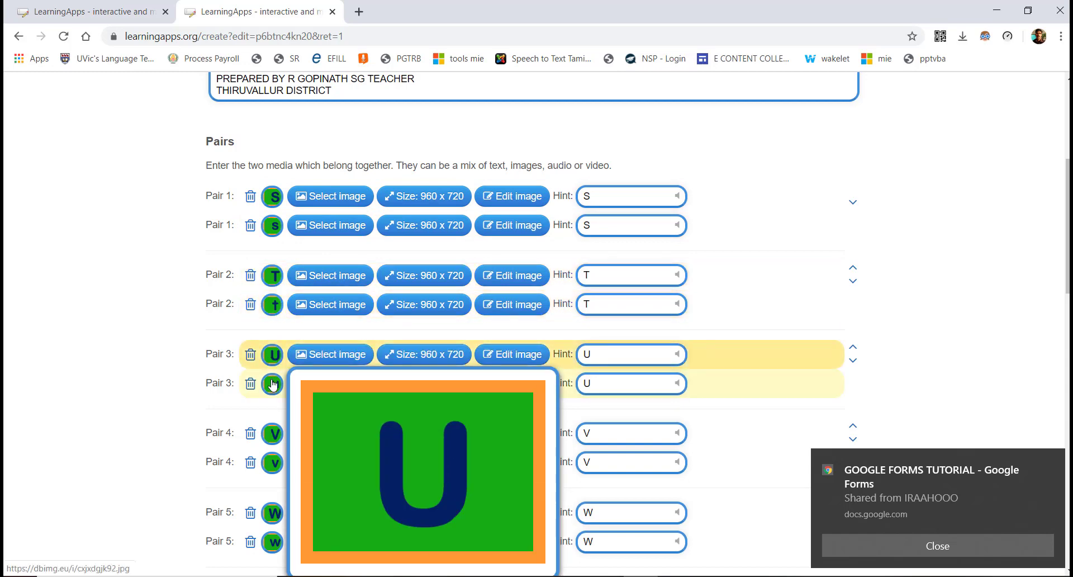
{"action": "mouse_move", "coordinate": [273, 439]}
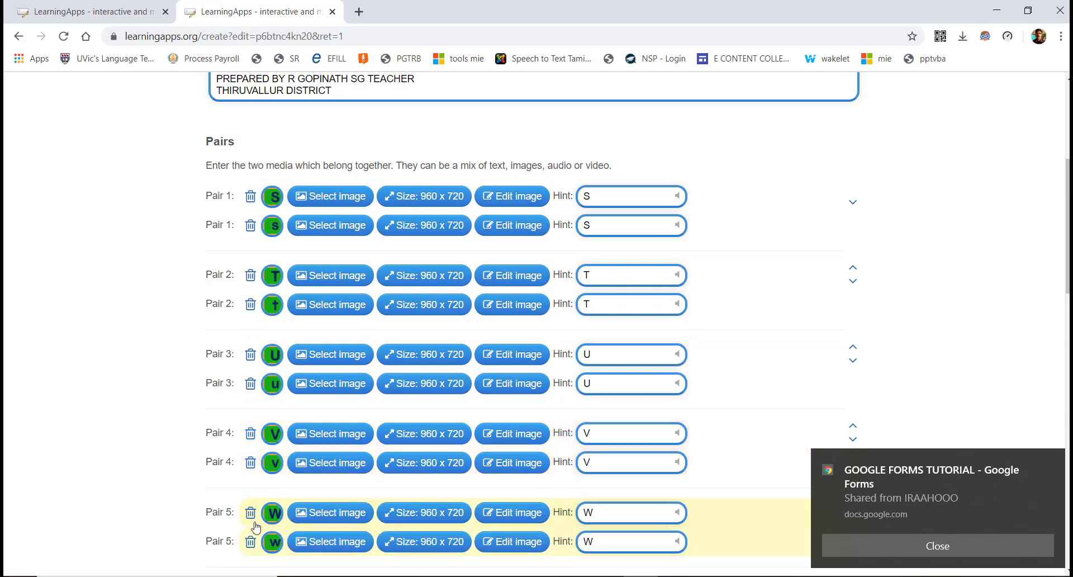
{"action": "mouse_move", "coordinate": [280, 546]}
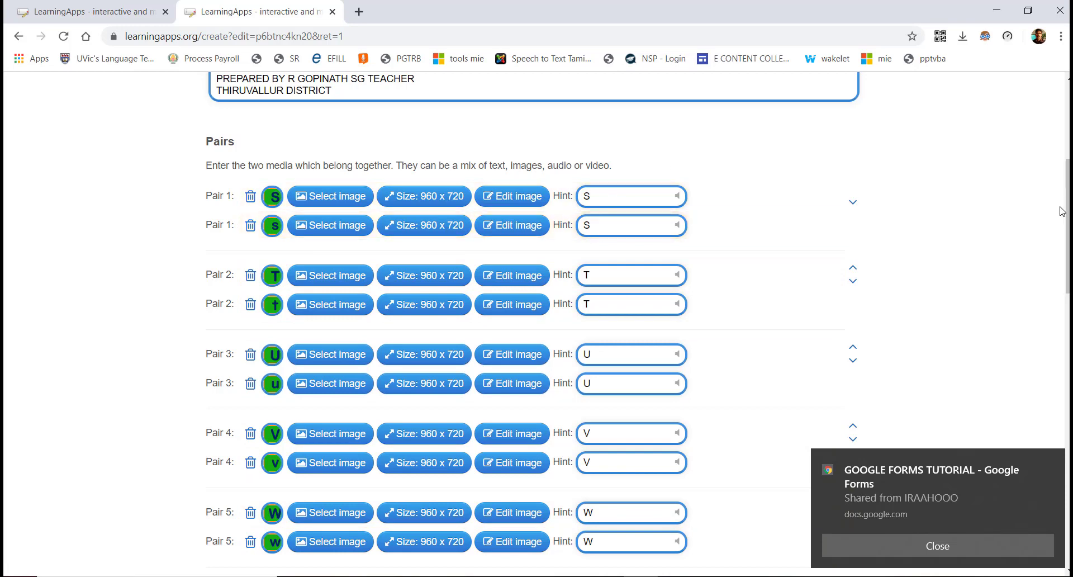
- Add Pair 9 with a text-to-speech first element reading GOOD
{"action": "scroll", "coordinate": [982, 259], "scroll_direction": "down", "scroll_amount": 1}
{"action": "scroll", "coordinate": [232, 335], "scroll_direction": "down", "scroll_amount": 7}
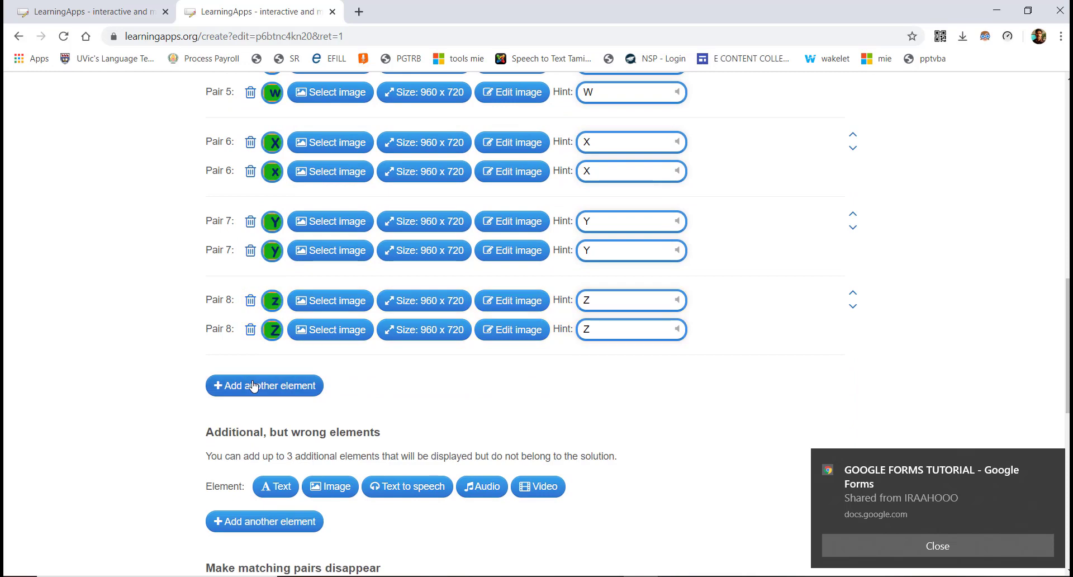
{"action": "left_click", "coordinate": [253, 386]}
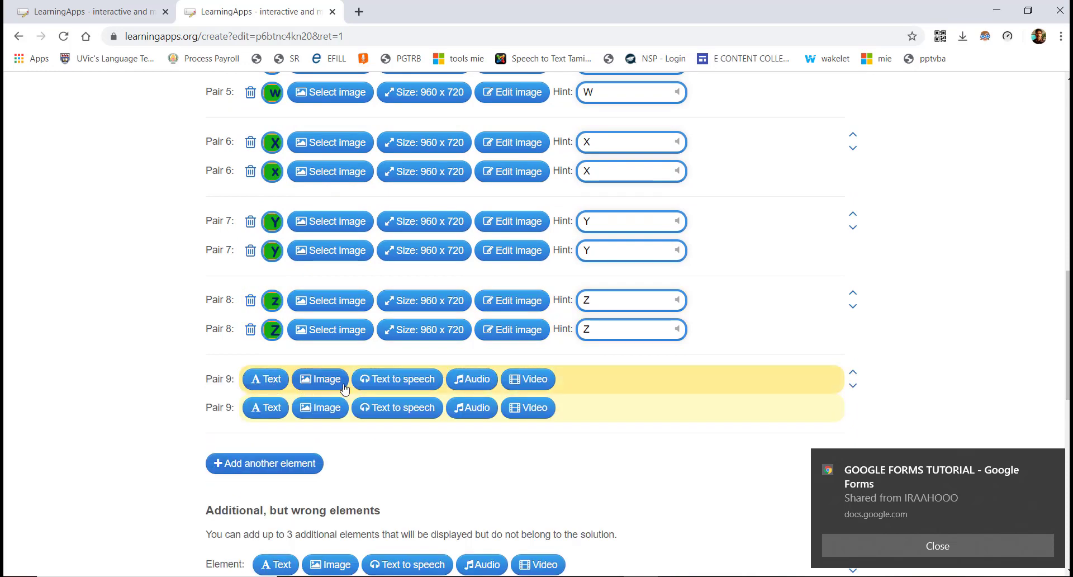
{"action": "left_click", "coordinate": [425, 383]}
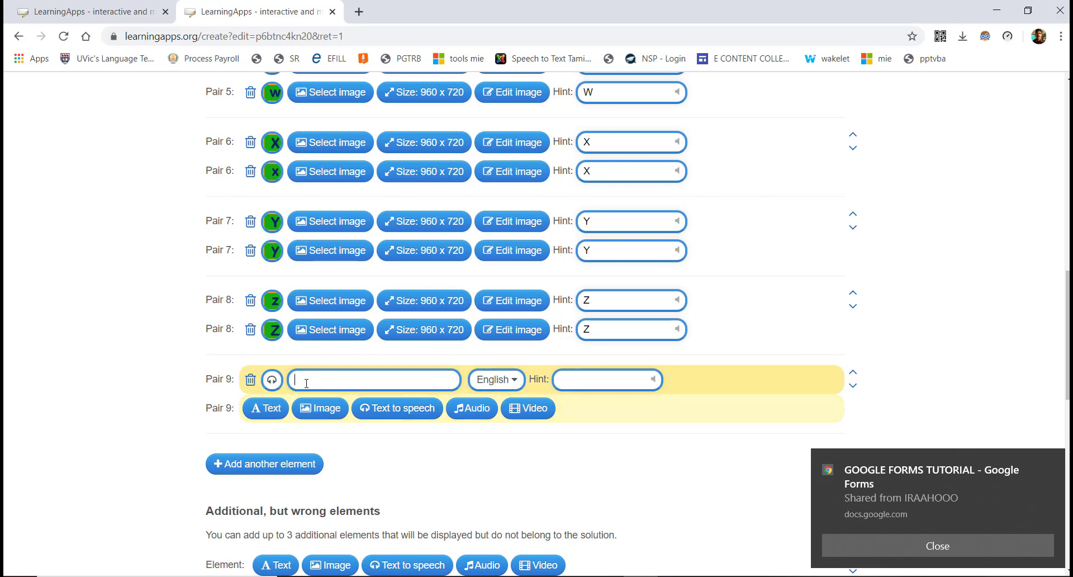
{"action": "type", "text": "GOOD"}
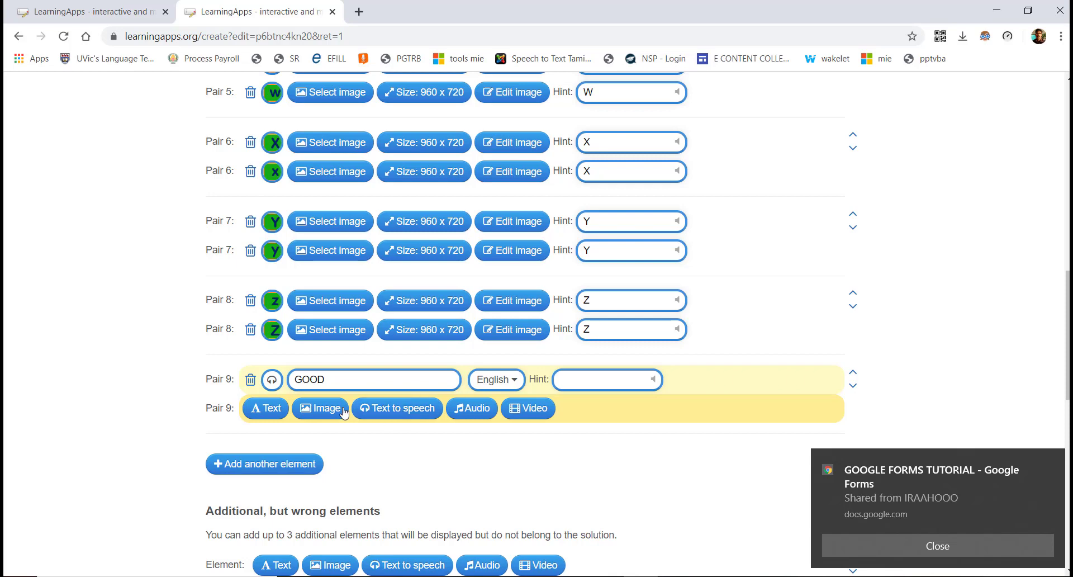
- Make Pair 9's second element a text card reading GOOD, and add Pair 10
{"action": "left_click", "coordinate": [265, 408]}
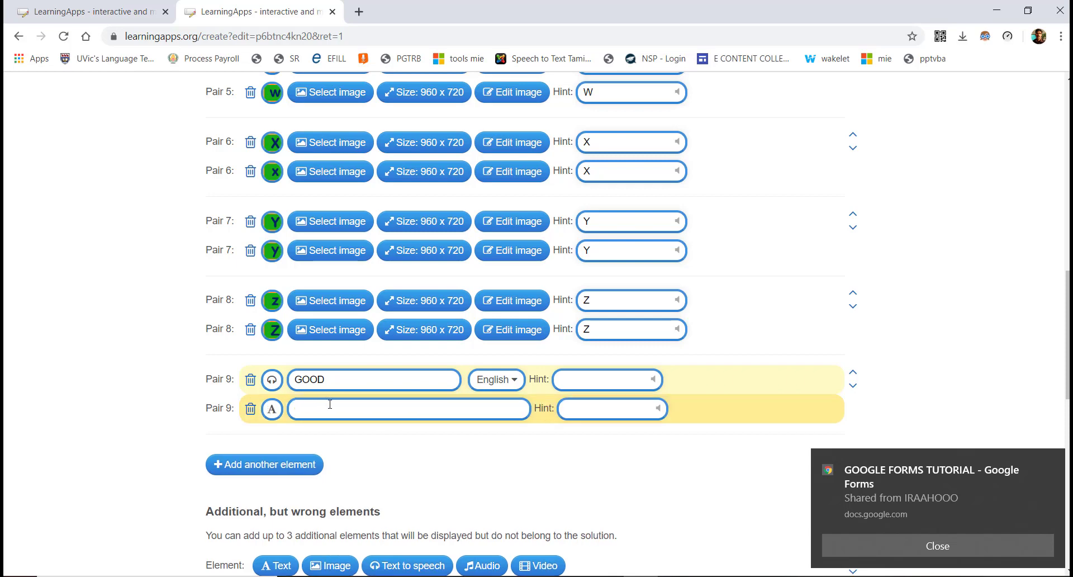
{"action": "type", "text": "GOOD"}
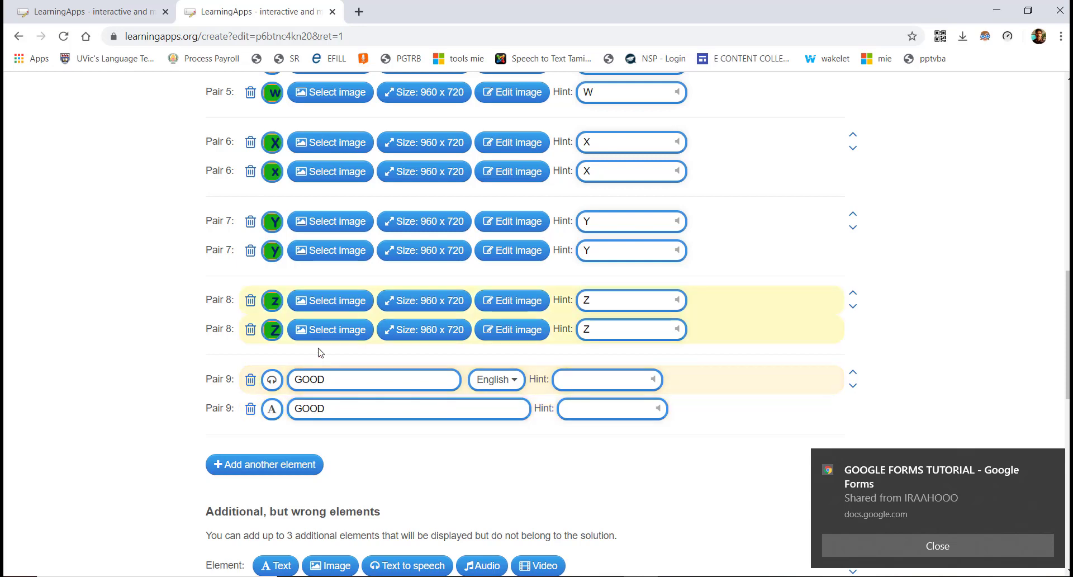
{"action": "left_click", "coordinate": [321, 381]}
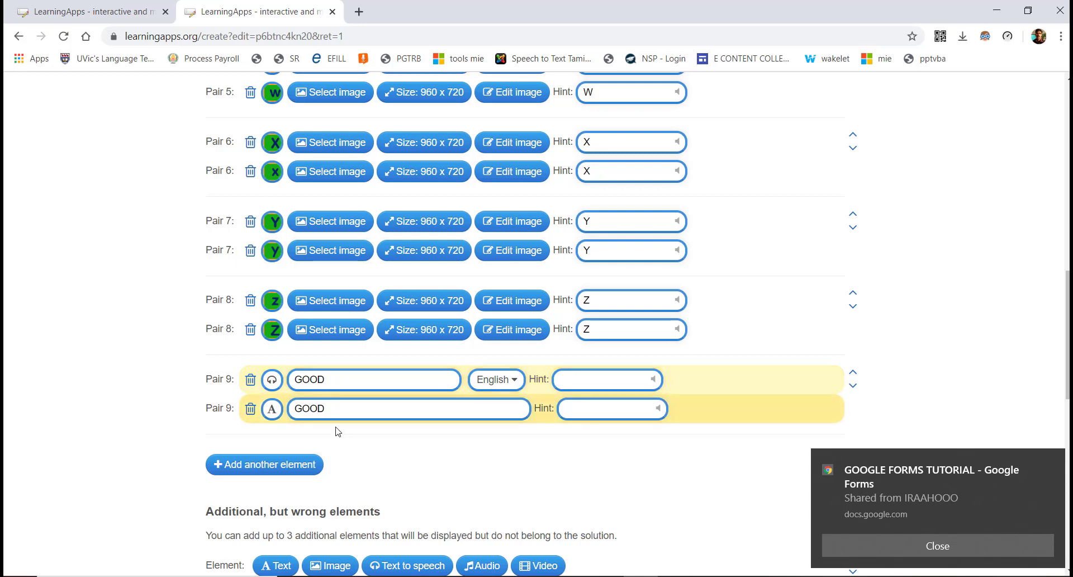
{"action": "left_click", "coordinate": [289, 459]}
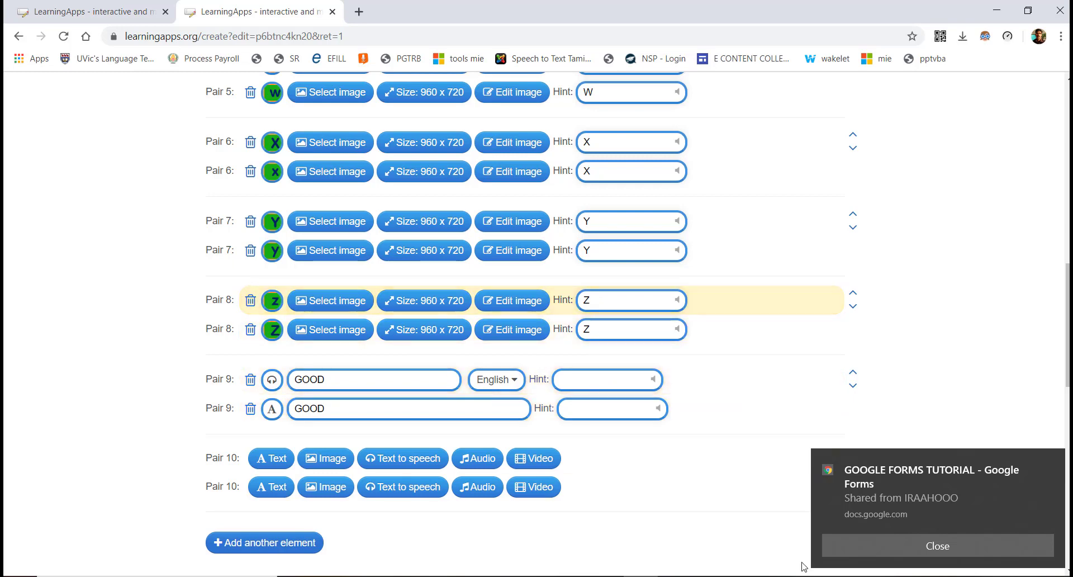
- Dismiss the Chrome notification, check the Attach cards options, and save the app
{"action": "left_click", "coordinate": [866, 542]}
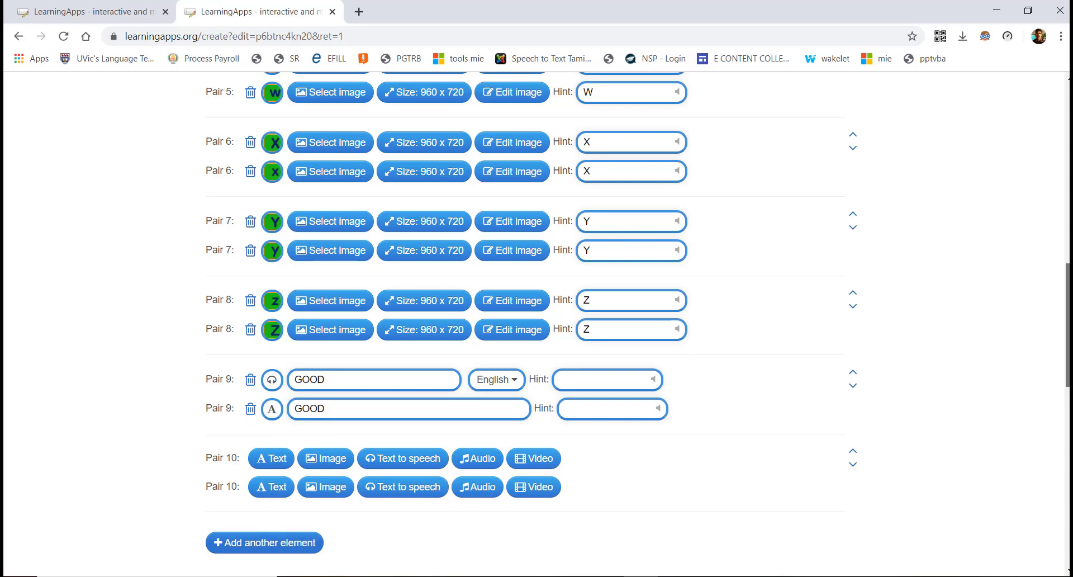
{"action": "scroll", "coordinate": [1012, 369], "scroll_direction": "down", "scroll_amount": 2}
{"action": "scroll", "coordinate": [1018, 337], "scroll_direction": "down", "scroll_amount": 6}
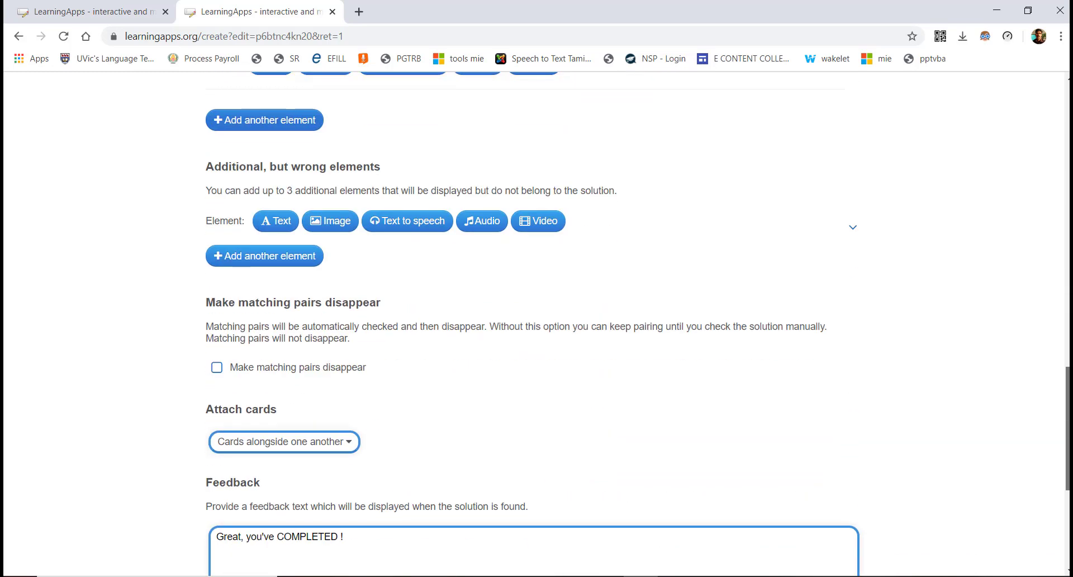
{"action": "scroll", "coordinate": [527, 407], "scroll_direction": "down", "scroll_amount": 1}
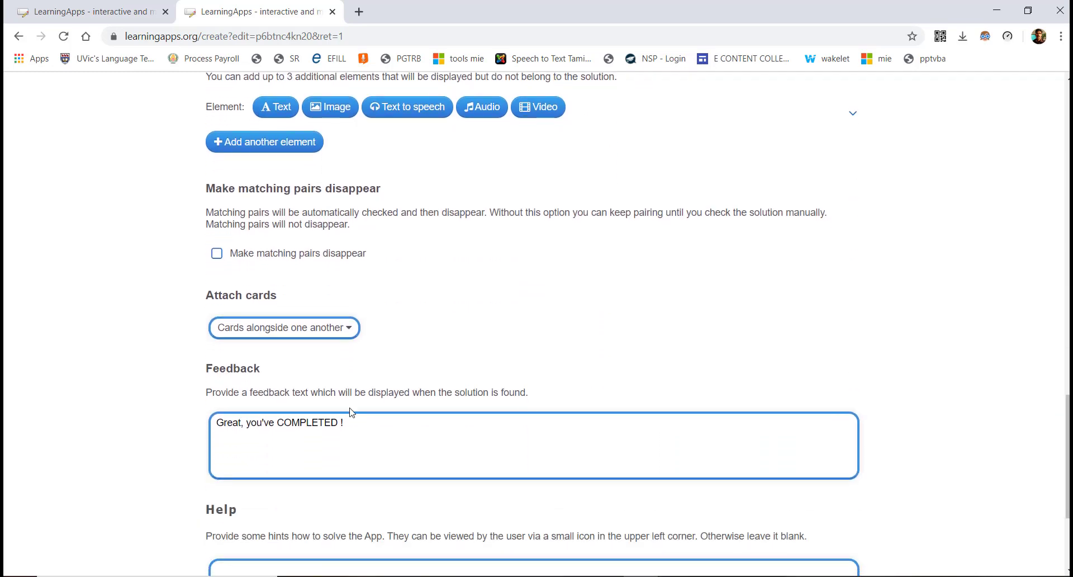
{"action": "left_click", "coordinate": [294, 335]}
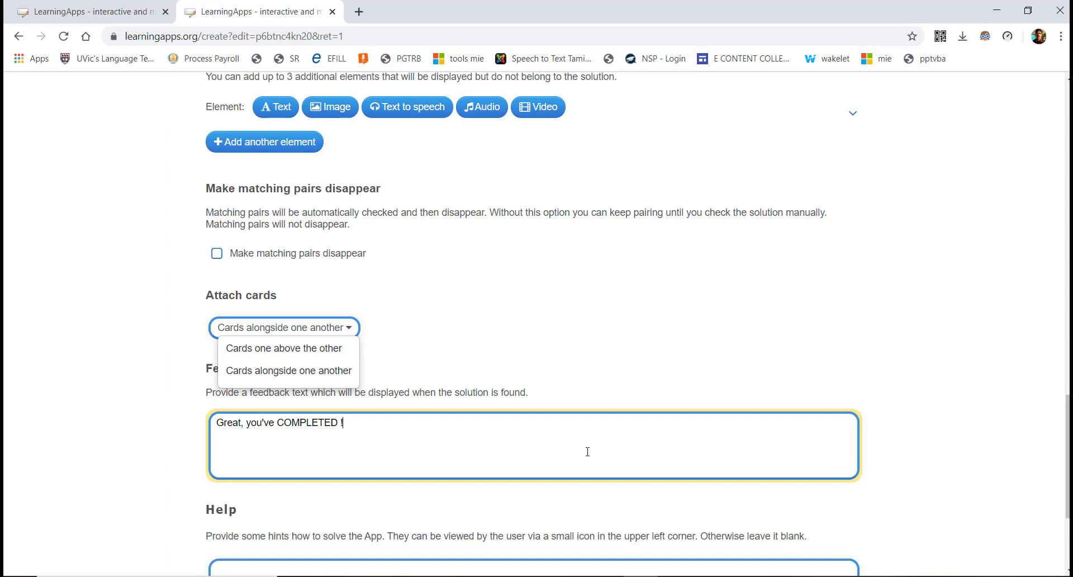
{"action": "scroll", "coordinate": [1052, 436], "scroll_direction": "down", "scroll_amount": 3}
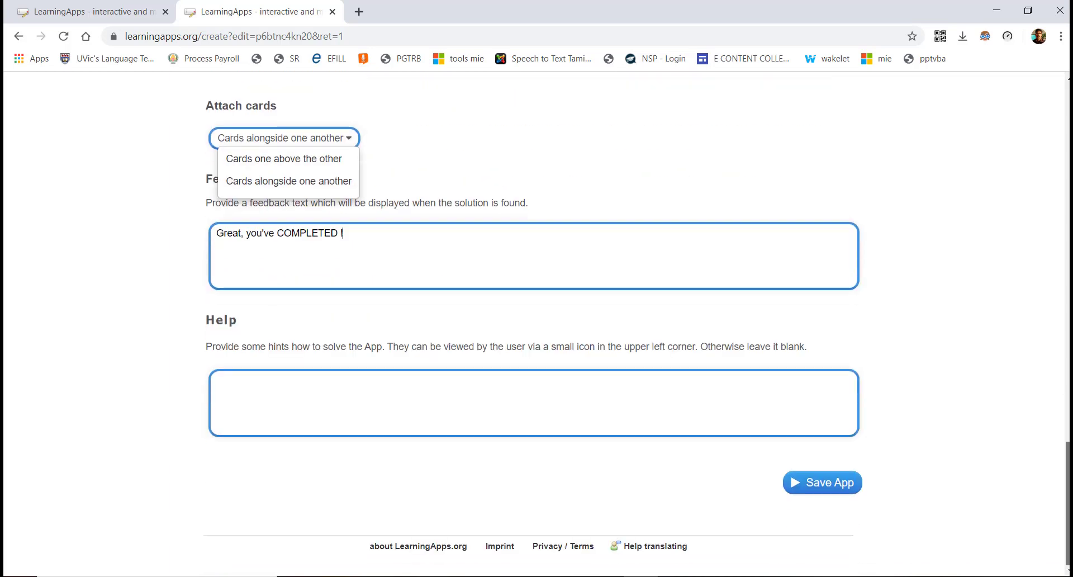
{"action": "left_click", "coordinate": [831, 486]}
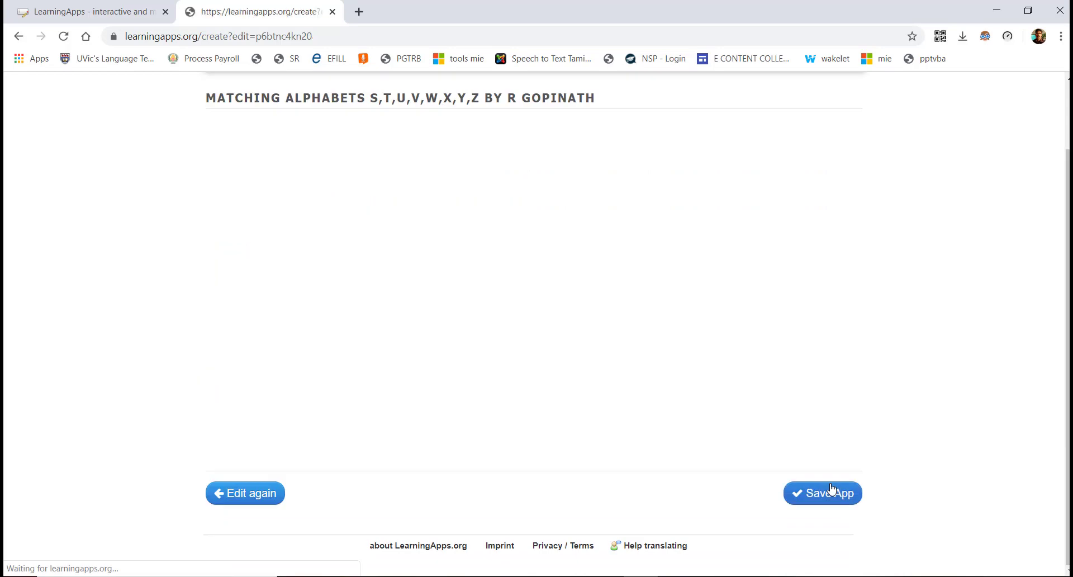
- Confirm Save App on the preview page and open the new app from My Apps
{"action": "left_click", "coordinate": [832, 487]}
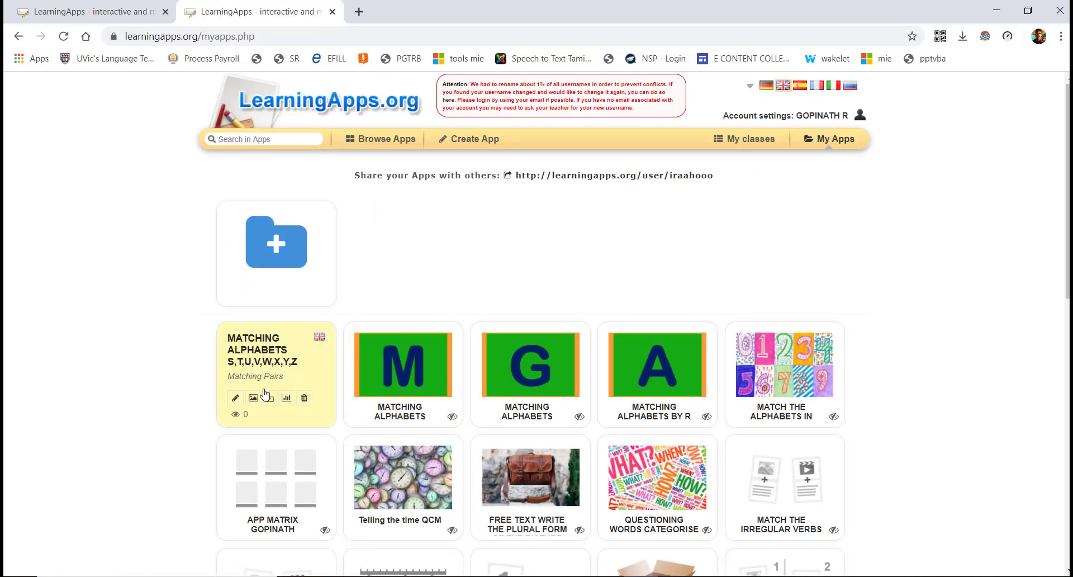
{"action": "left_click", "coordinate": [278, 372]}
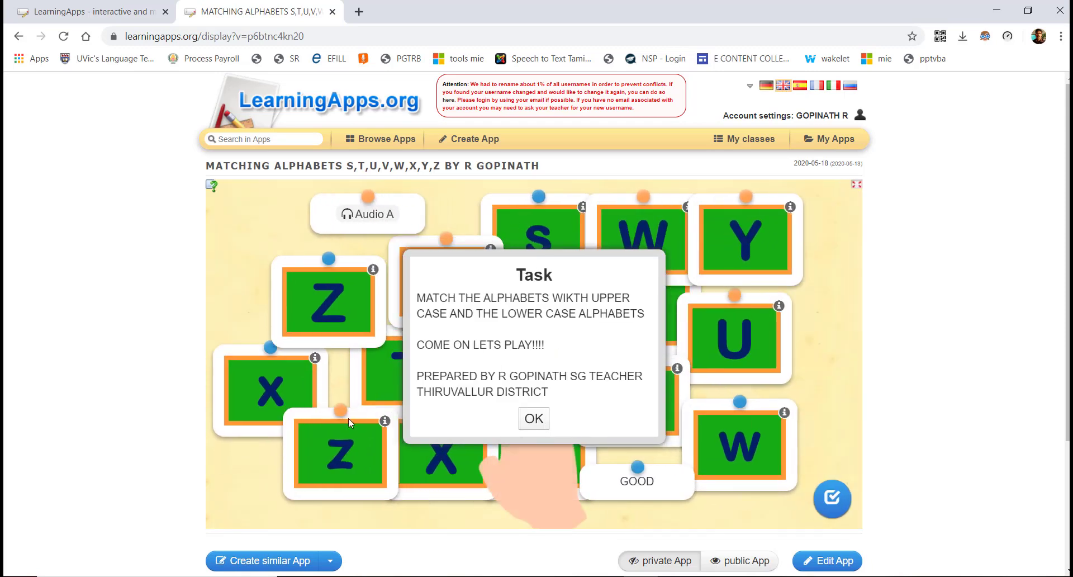
- Listen to the Audio A card and match GOOD to it, then go to Create App
{"action": "left_click", "coordinate": [534, 419]}
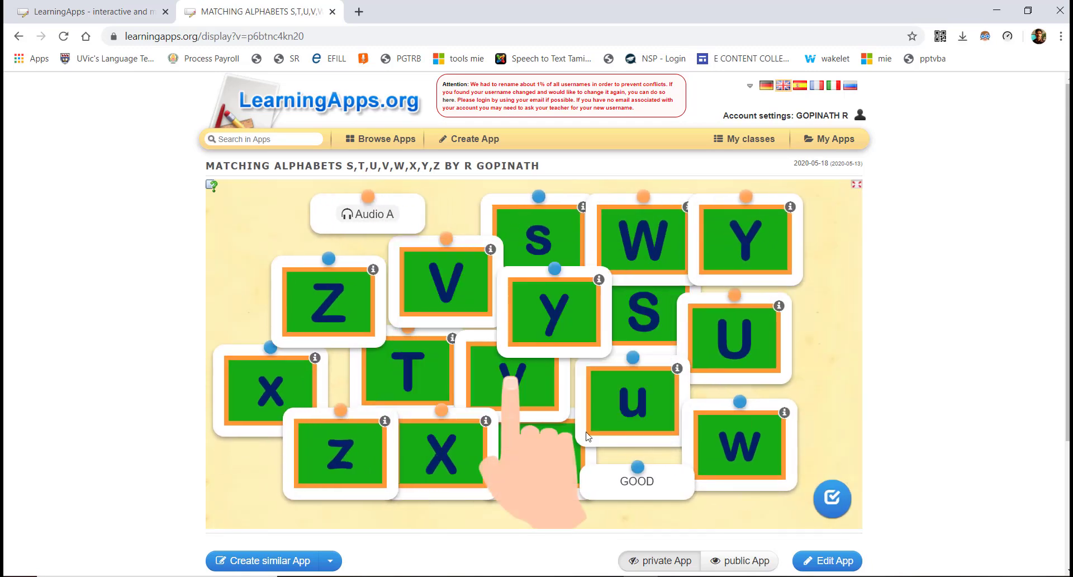
{"action": "left_click", "coordinate": [371, 221]}
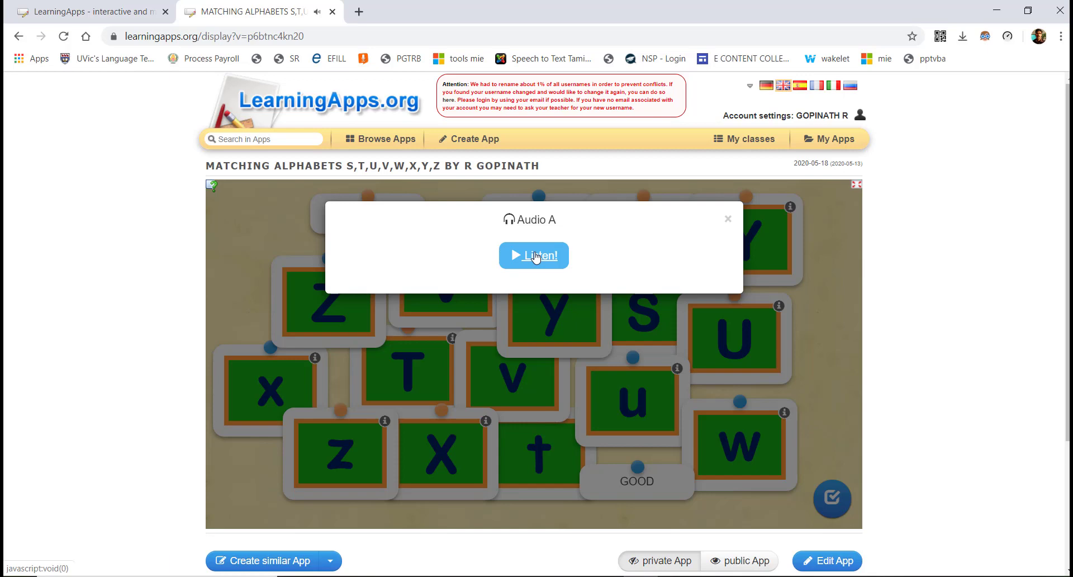
{"action": "left_click", "coordinate": [728, 219]}
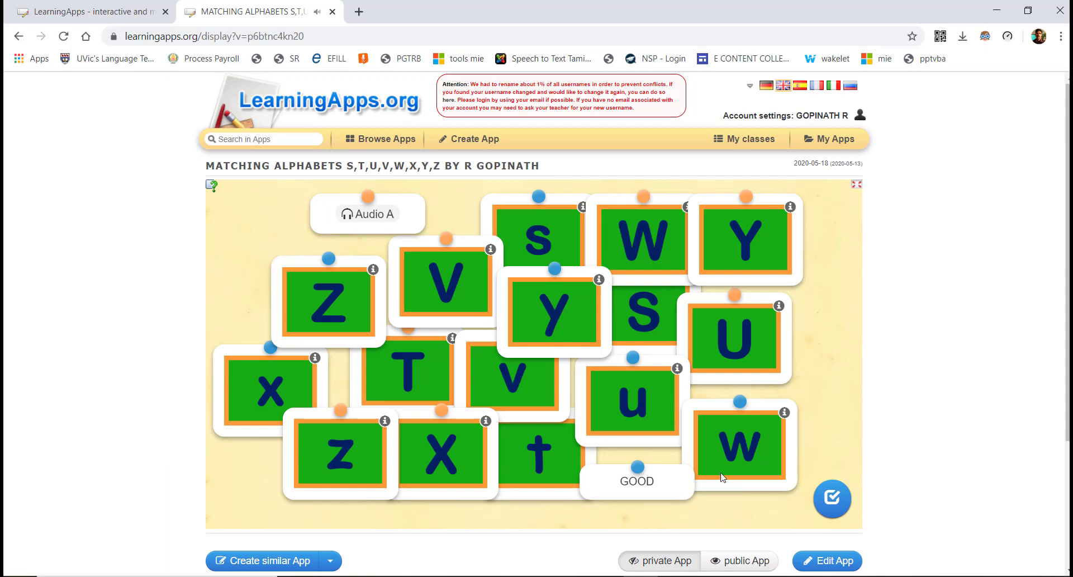
{"action": "left_click_drag", "start_coordinate": [644, 463], "coordinate": [404, 233]}
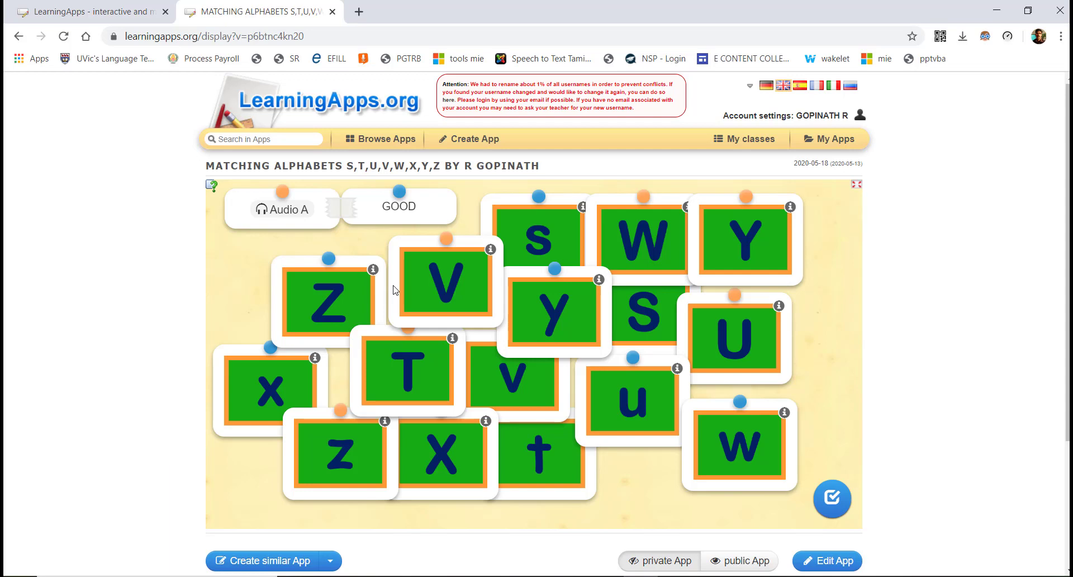
{"action": "left_click", "coordinate": [470, 139]}
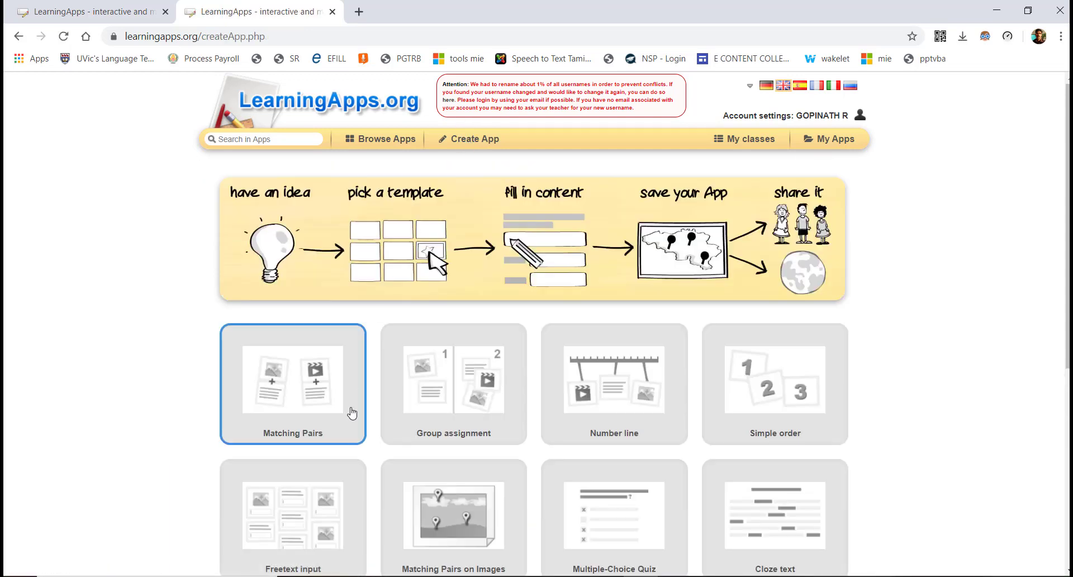
- Create a new app from the Matching Pairs template and review its empty form with default feedback
{"action": "left_click", "coordinate": [309, 377]}
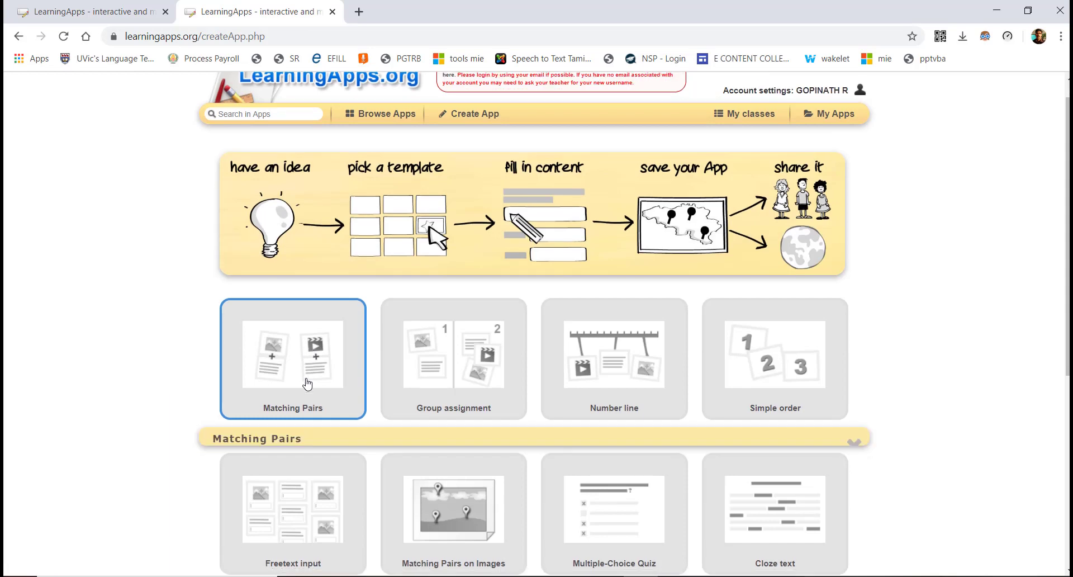
{"action": "left_click", "coordinate": [801, 270]}
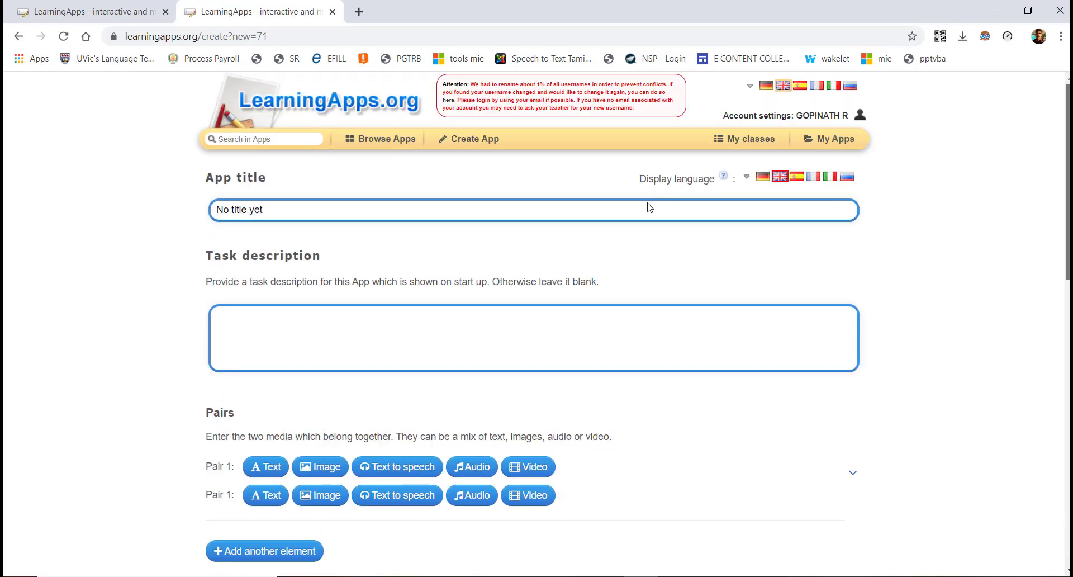
{"action": "left_click", "coordinate": [302, 356]}
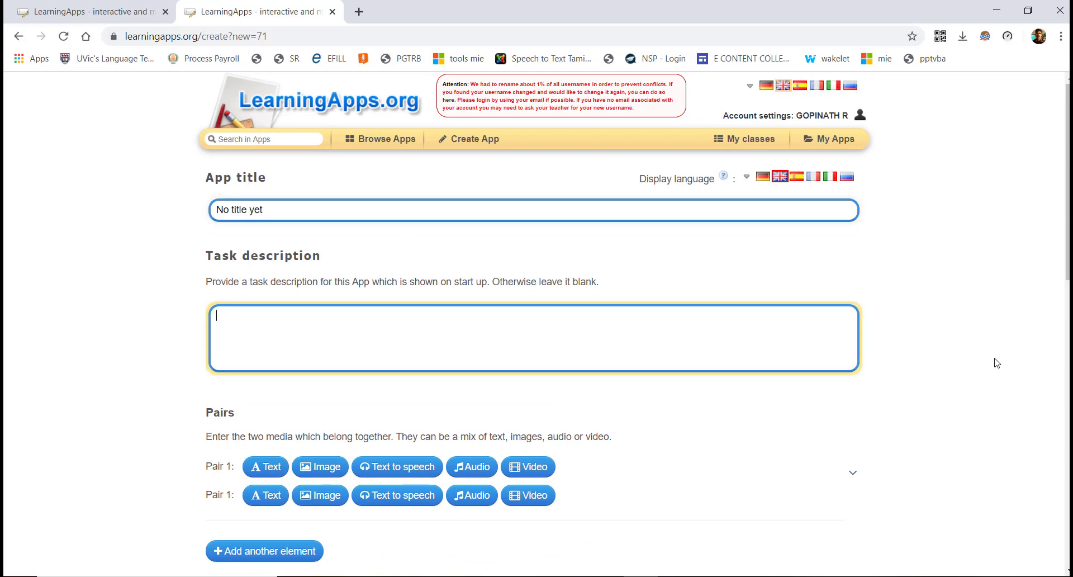
{"action": "scroll", "coordinate": [994, 362], "scroll_direction": "down", "scroll_amount": 1}
{"action": "scroll", "coordinate": [537, 324], "scroll_direction": "down", "scroll_amount": 2}
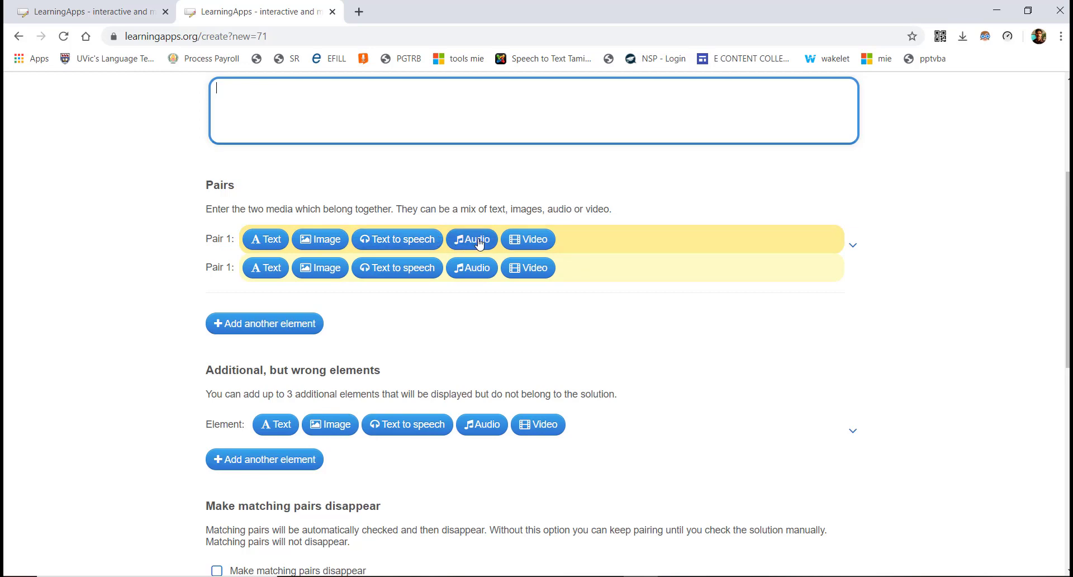
{"action": "scroll", "coordinate": [1068, 268], "scroll_direction": "down", "scroll_amount": 1}
{"action": "scroll", "coordinate": [519, 330], "scroll_direction": "down", "scroll_amount": 3}
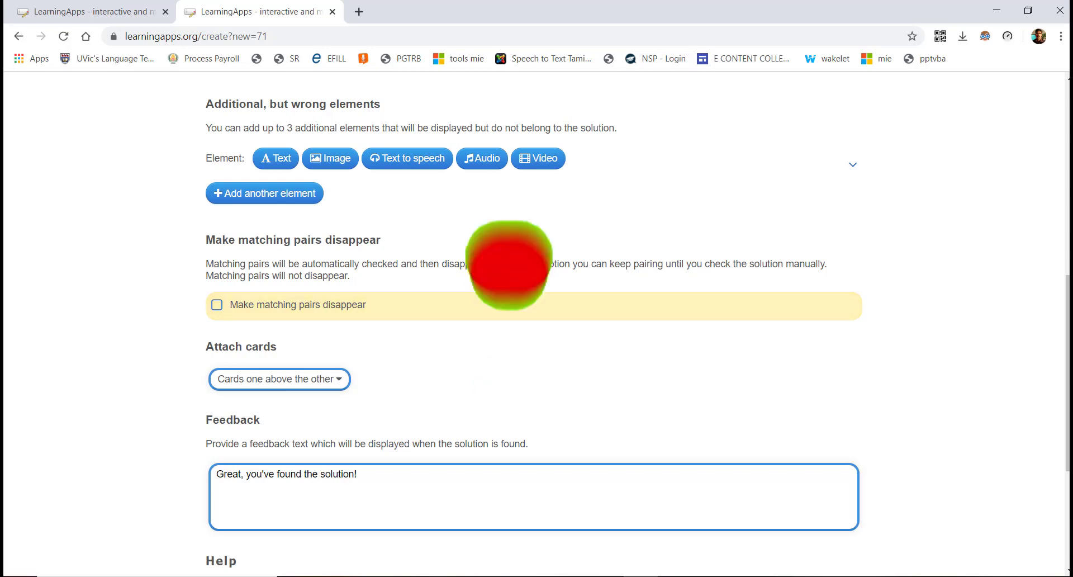
{"action": "scroll", "coordinate": [263, 312], "scroll_direction": "down", "scroll_amount": 3}
{"action": "scroll", "coordinate": [537, 335], "scroll_direction": "down", "scroll_amount": 2}
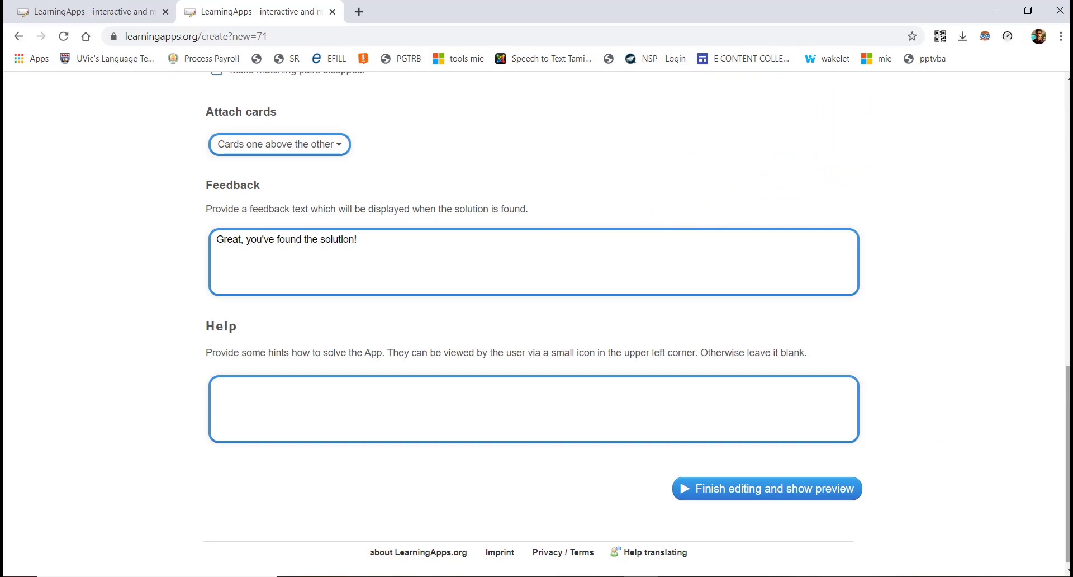
{"action": "scroll", "coordinate": [1059, 112], "scroll_direction": "up", "scroll_amount": 20}
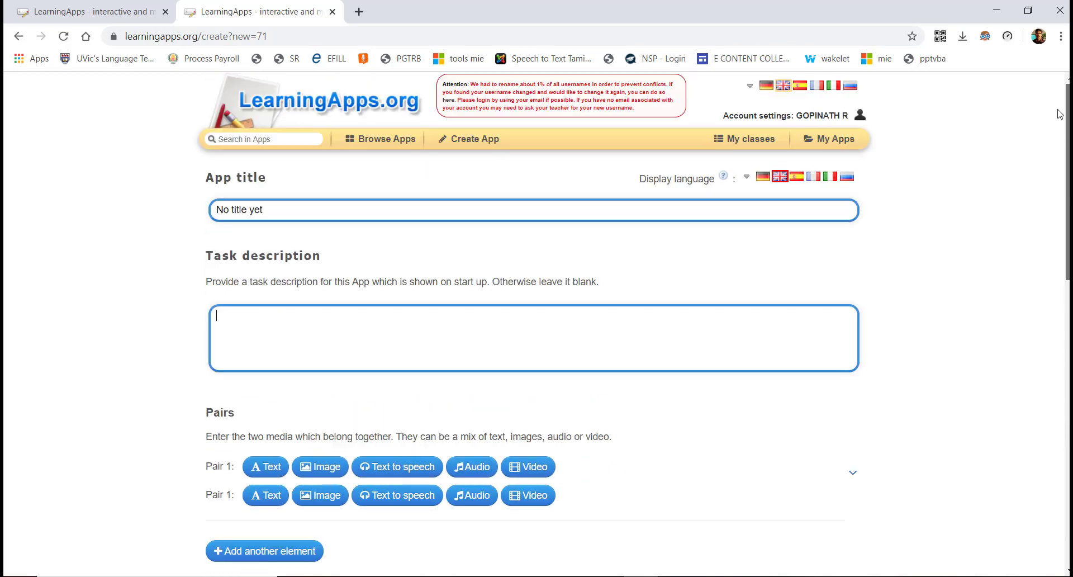